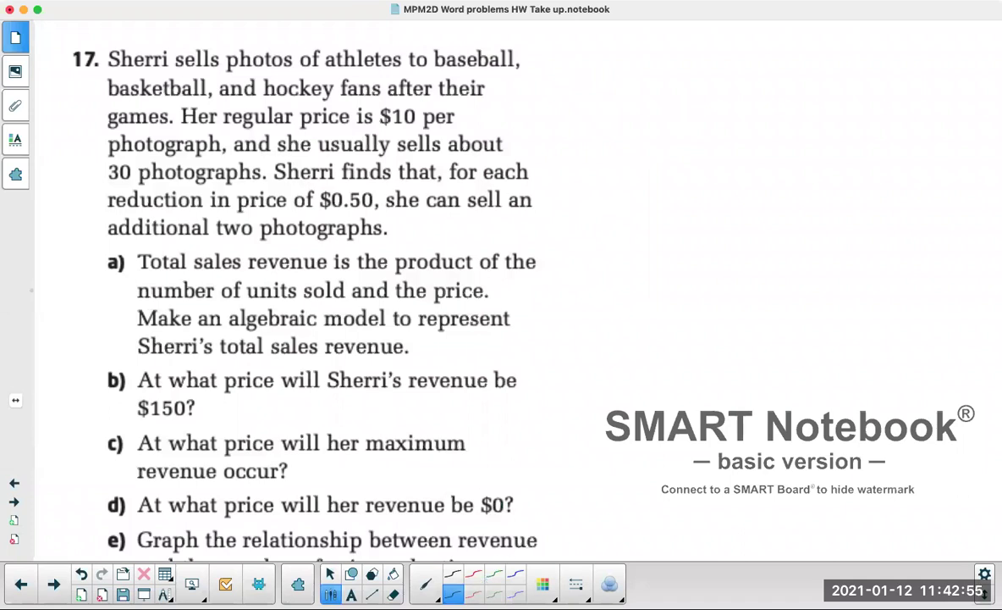
Step: In red ink, write 'Revenue =' followed by two empty bracket pairs beside problem 17
click(474, 594)
mouse_move(682, 79)
mouse_down()
mouse_move(683, 100)
mouse_move(716, 81)
mouse_move(824, 83)
mouse_up()
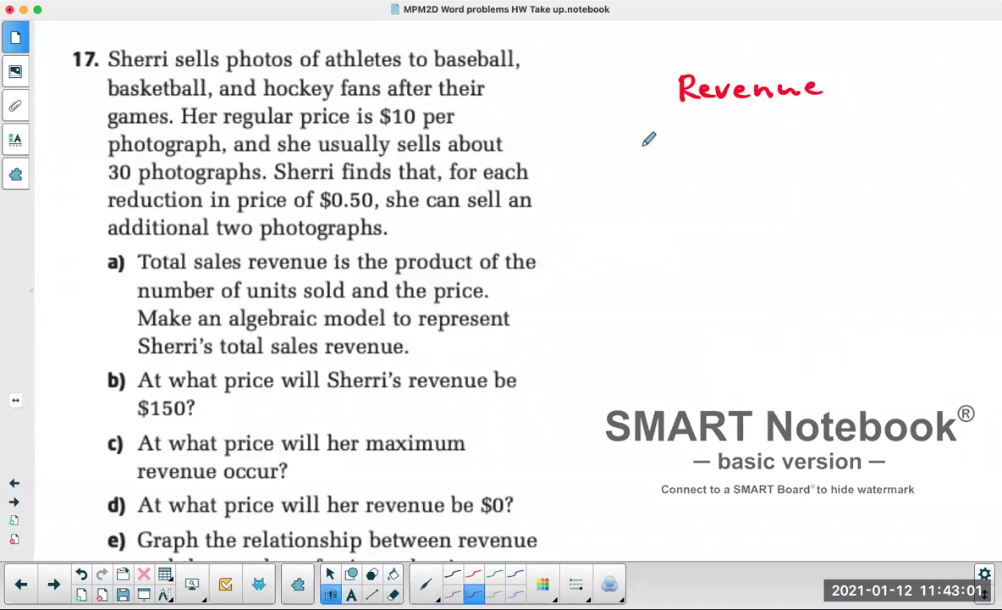
drag(641, 143, 659, 143)
drag(641, 153, 686, 171)
drag(791, 142, 794, 173)
click(821, 144)
drag(829, 143, 830, 172)
drag(950, 136, 952, 172)
Step: Label the brackets 'Price' and 'Quantity' with a multiplication sign between them
mouse_move(714, 118)
mouse_down()
mouse_move(714, 135)
mouse_move(733, 123)
mouse_move(737, 134)
mouse_up()
mouse_move(753, 124)
mouse_down()
mouse_move(749, 133)
mouse_move(780, 129)
mouse_up()
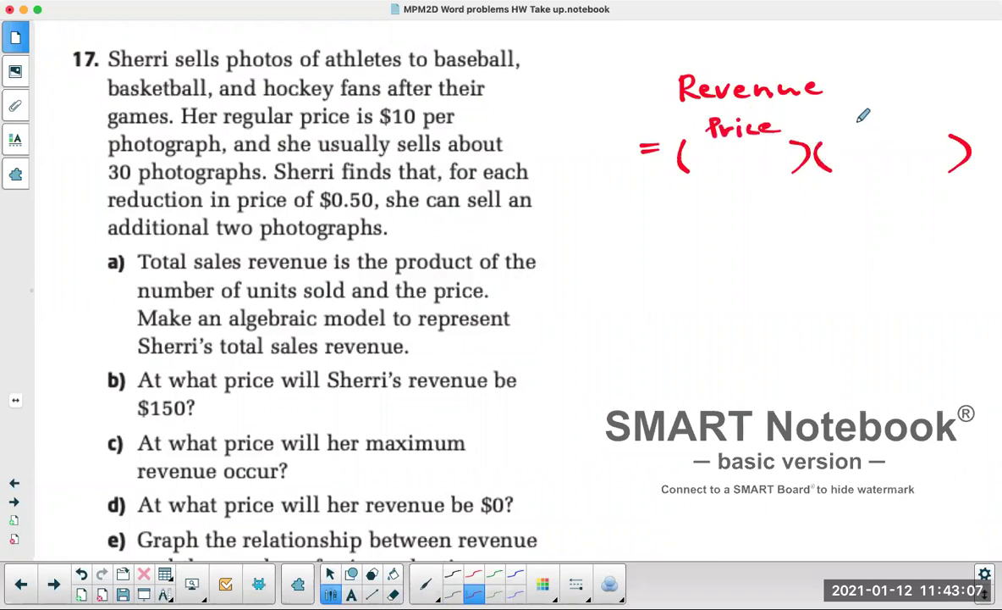
mouse_move(846, 121)
mouse_down()
mouse_move(841, 128)
mouse_move(854, 126)
mouse_up()
drag(849, 129, 876, 128)
drag(879, 127, 903, 127)
mouse_move(910, 116)
mouse_down()
mouse_move(912, 132)
mouse_move(924, 121)
mouse_move(937, 129)
mouse_up()
drag(928, 120, 950, 119)
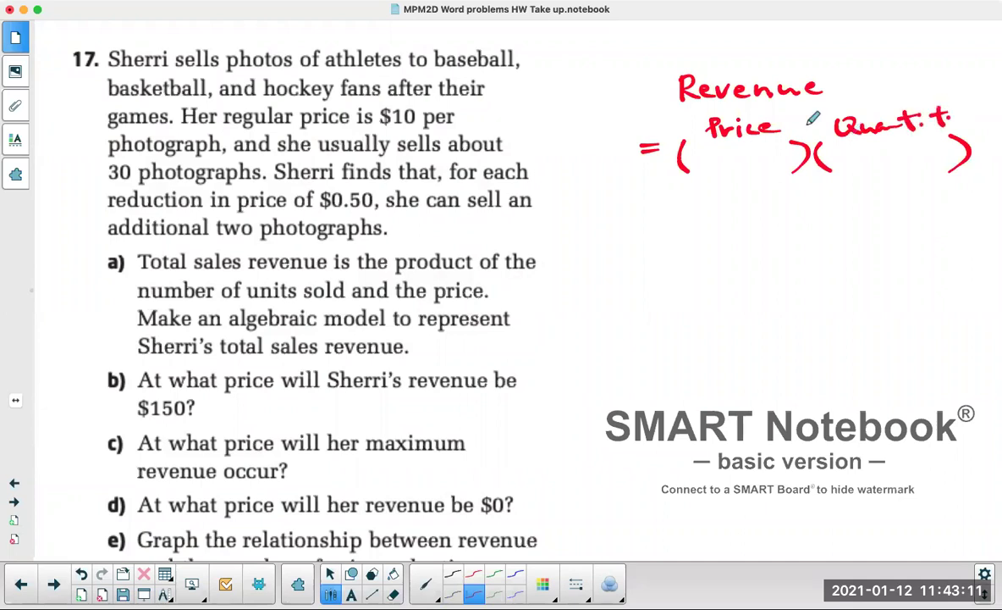
drag(810, 123, 821, 133)
drag(819, 122, 810, 133)
drag(951, 117, 956, 125)
drag(964, 113, 956, 132)
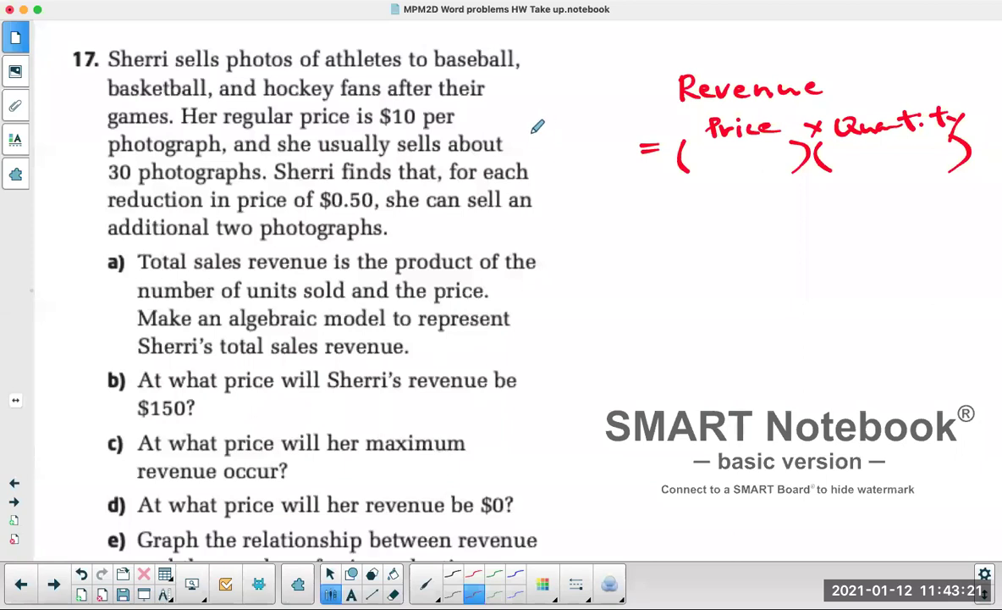
click(425, 584)
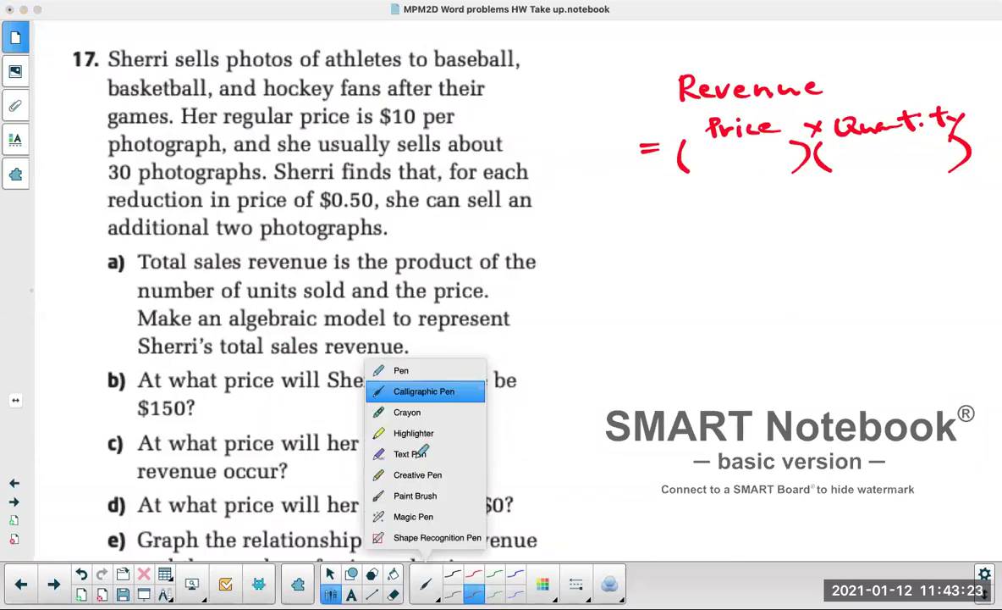
Step: Mark '$10 per photograph' and '30 photographs.' in problem 17 with the cyan highlighter
click(415, 433)
mouse_move(380, 119)
mouse_down()
mouse_move(445, 117)
mouse_move(428, 117)
mouse_up()
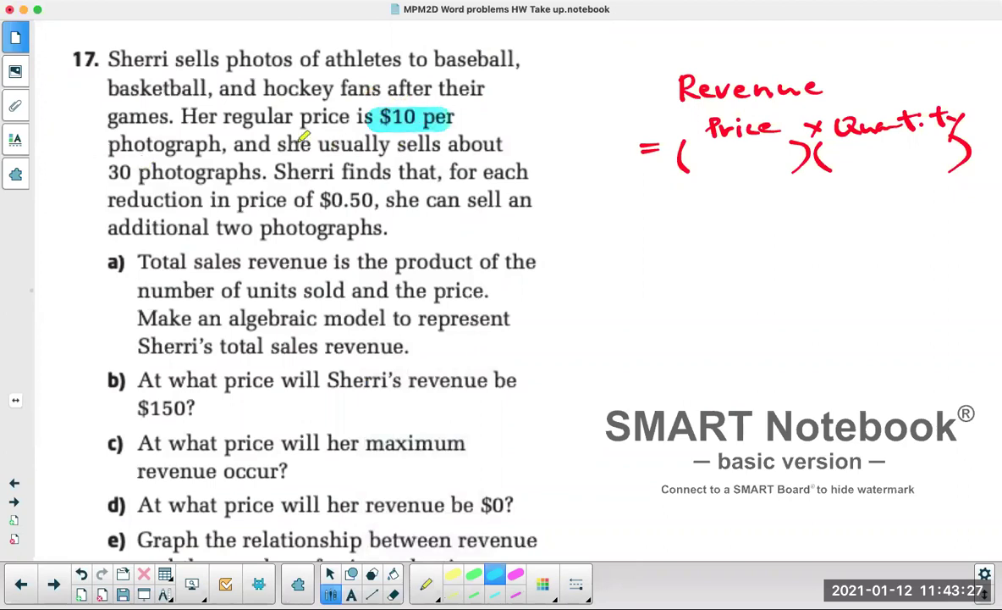
drag(108, 145, 220, 145)
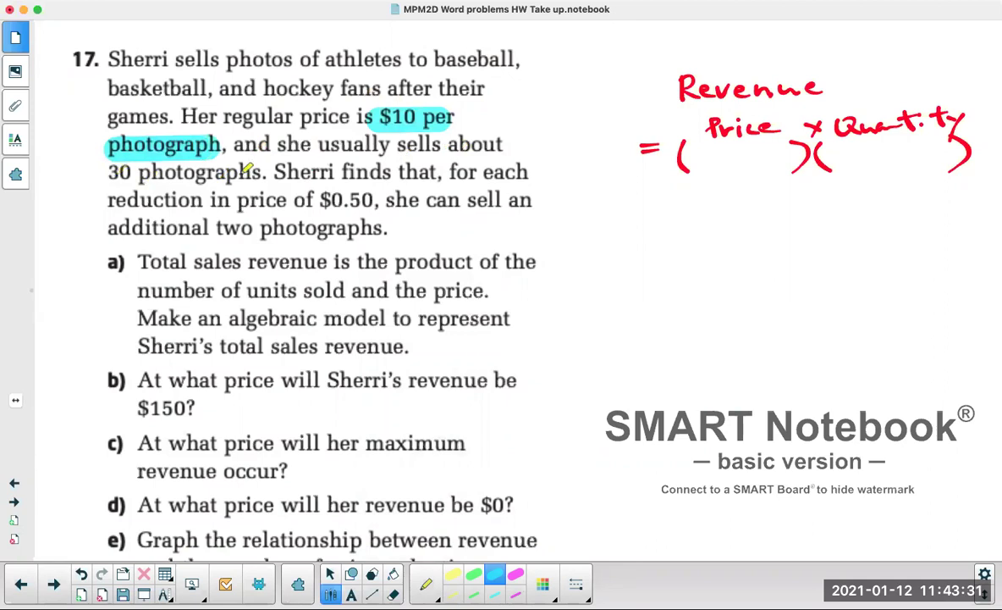
drag(108, 172, 267, 171)
click(433, 586)
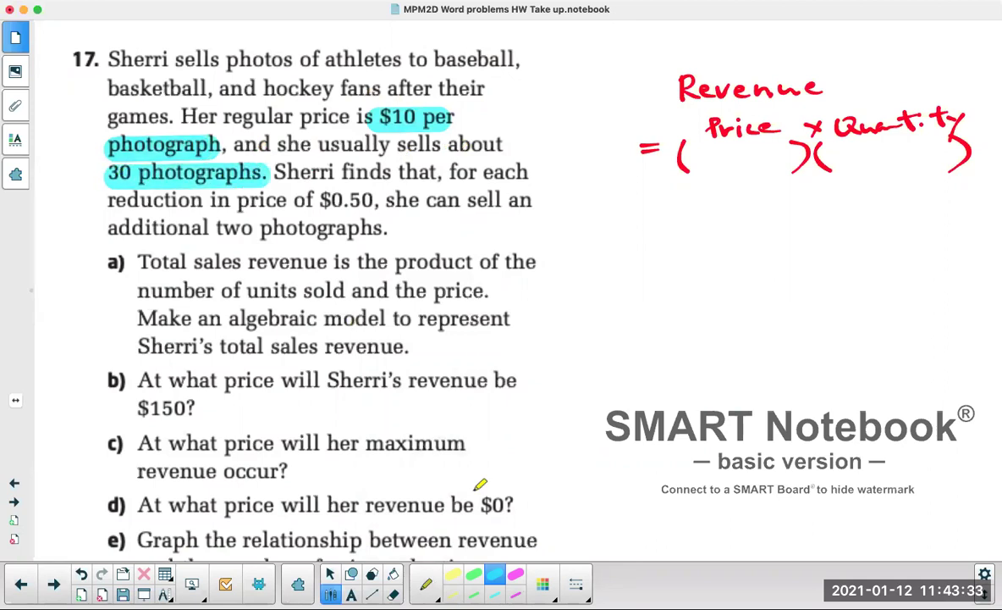
click(373, 366)
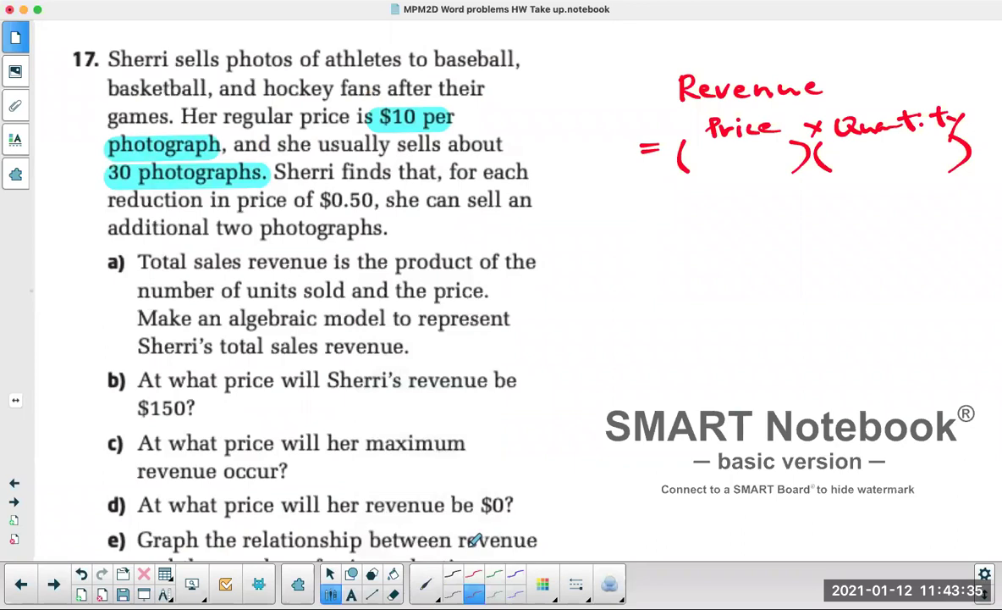
Step: In black ink, write $10 in the Price bracket and 30 in the Quantity bracket
click(453, 593)
mouse_move(699, 157)
mouse_down()
mouse_move(700, 172)
mouse_move(714, 159)
mouse_up()
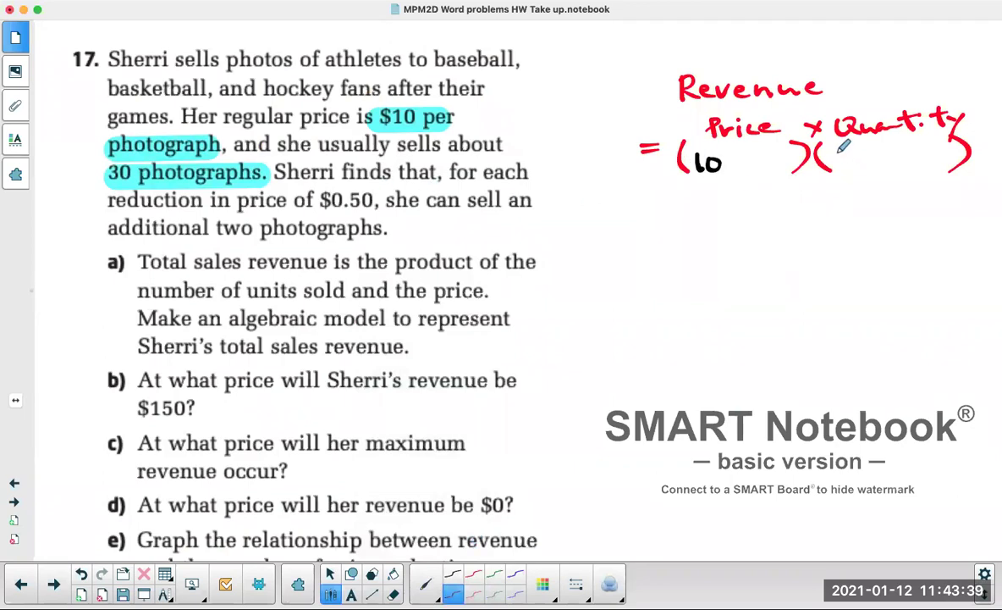
mouse_move(835, 152)
mouse_down()
mouse_move(837, 167)
mouse_move(859, 153)
mouse_up()
drag(694, 133, 684, 145)
drag(689, 128, 689, 149)
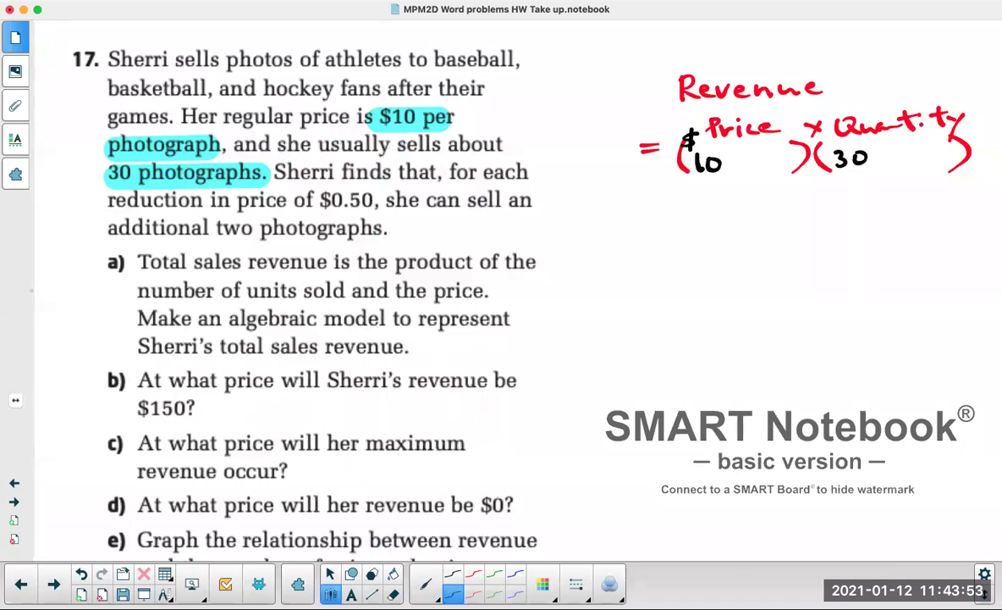
click(425, 584)
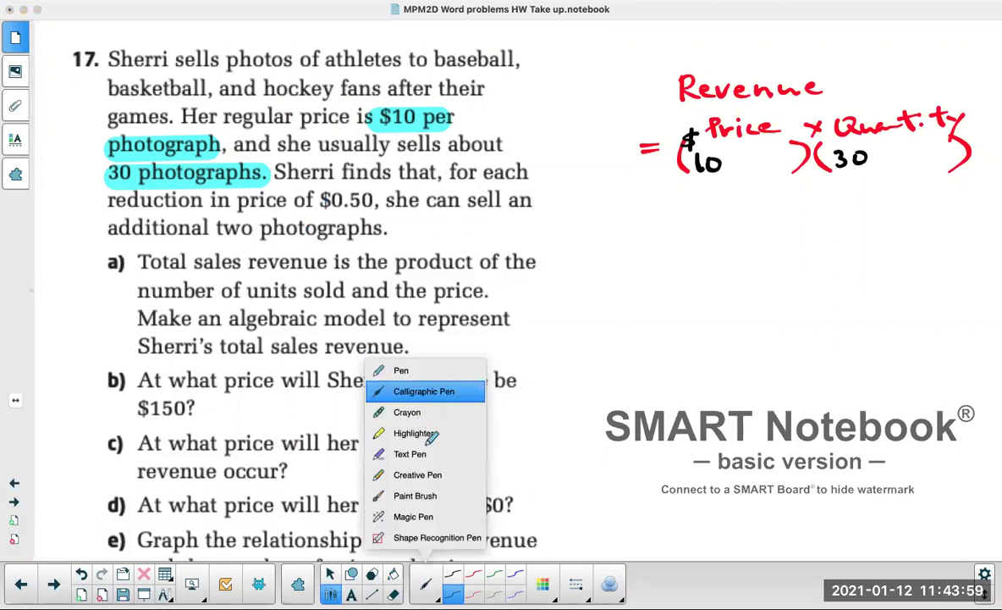
Step: Highlight 'for each reduction in price of $0.50, she can sell an additional two photographs' in yellow
click(430, 432)
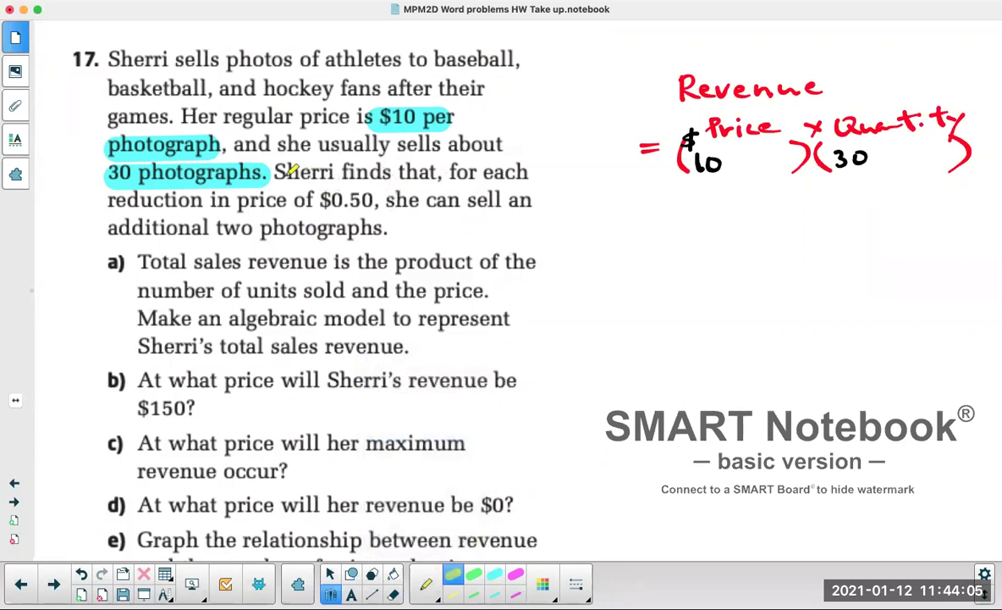
drag(274, 172, 529, 172)
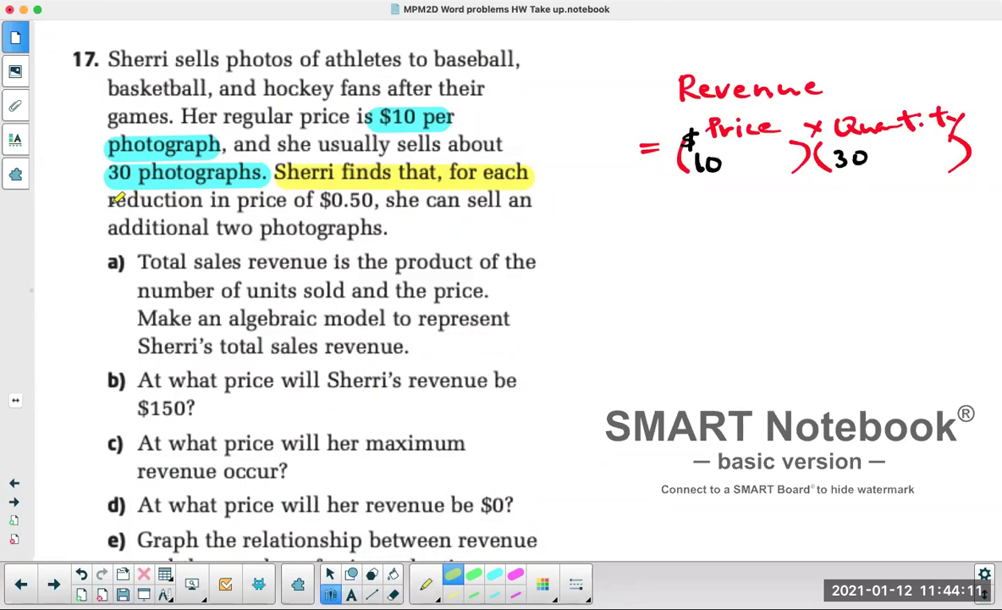
drag(99, 200, 381, 200)
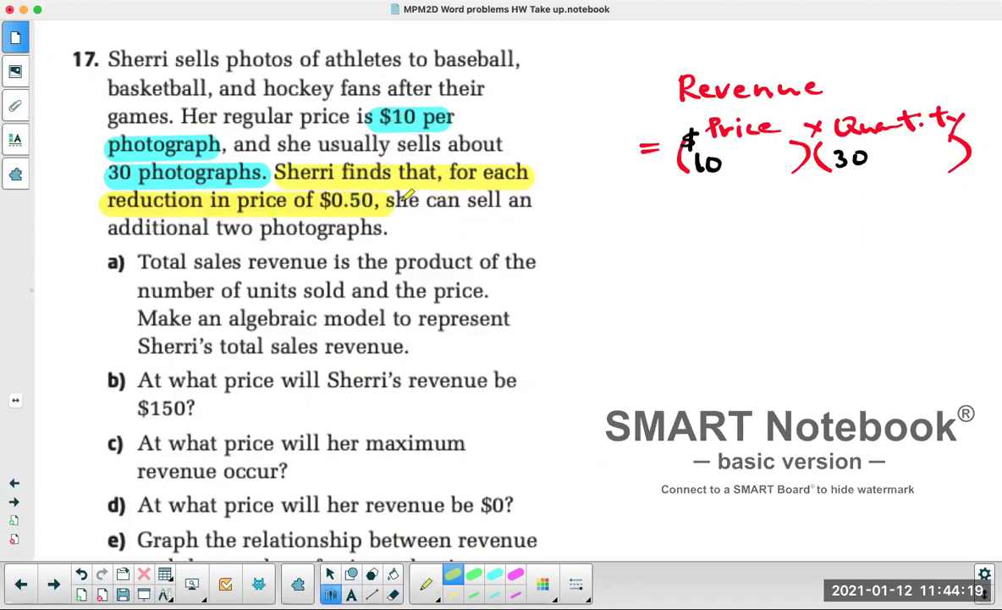
drag(386, 200, 561, 200)
drag(102, 229, 131, 228)
drag(262, 226, 387, 227)
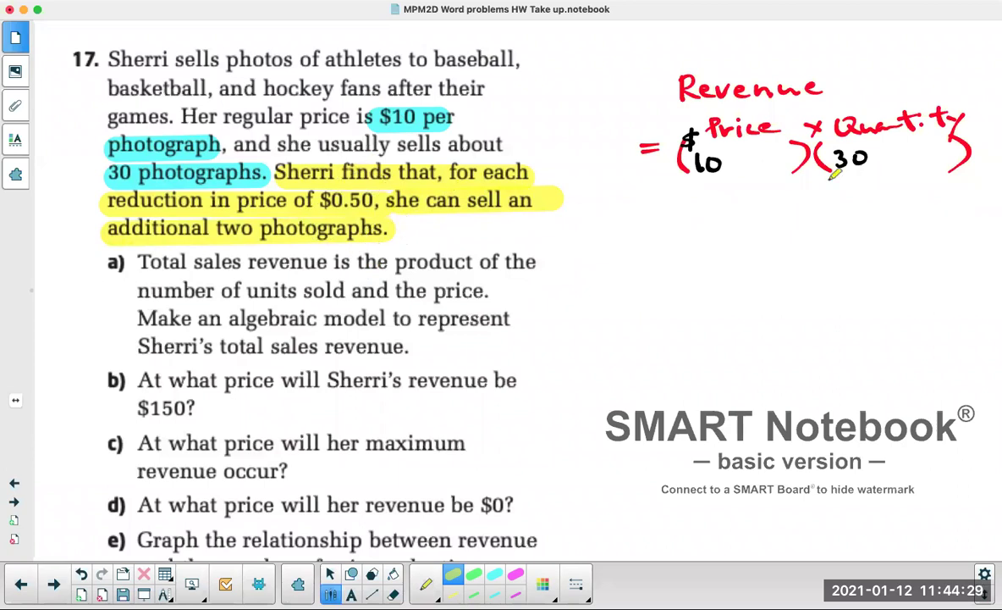
Step: Mark the word 'reduction' with the pink highlighter
click(510, 576)
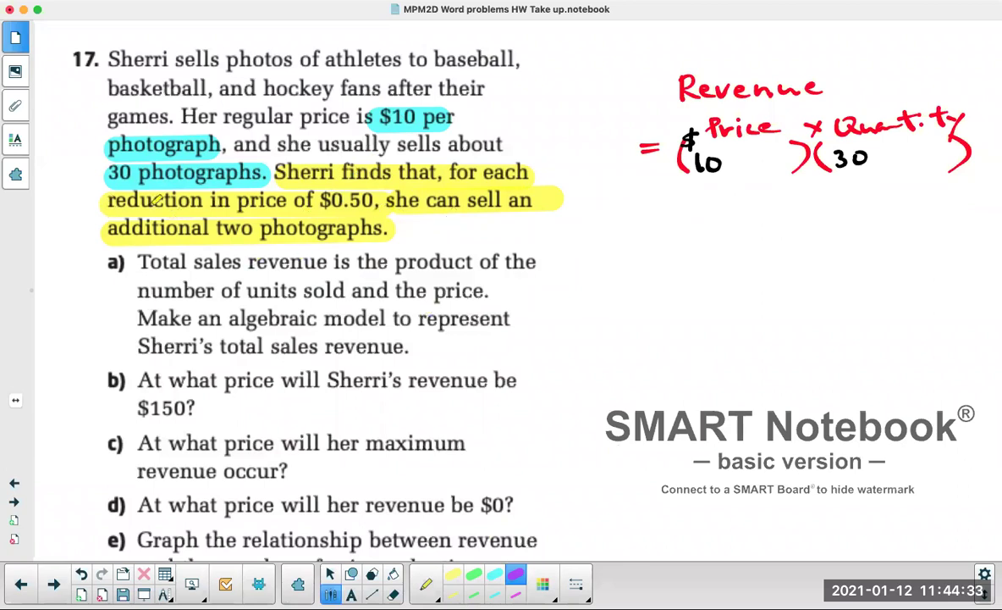
drag(108, 201, 205, 201)
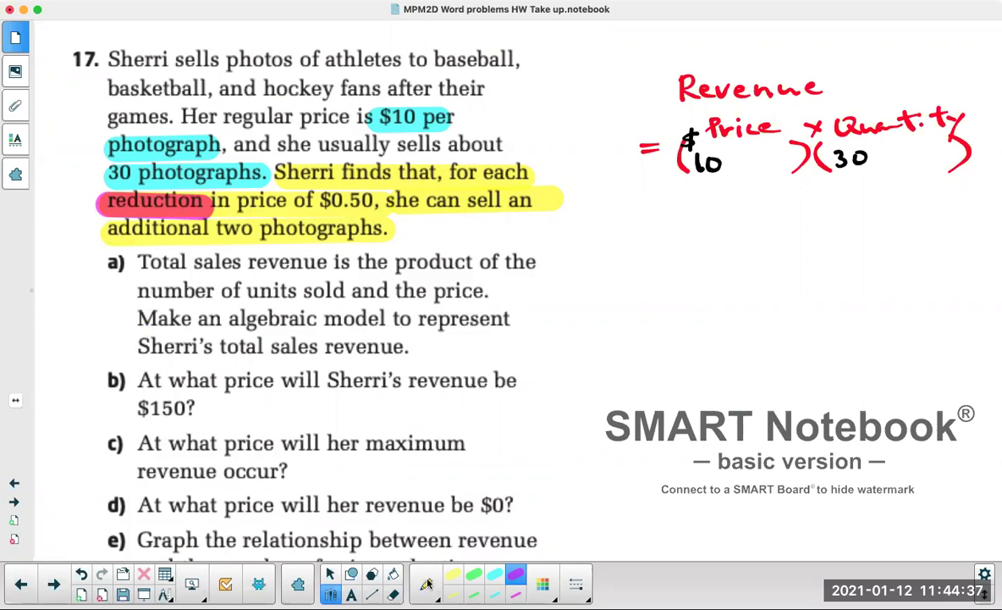
right_click(421, 378)
click(412, 372)
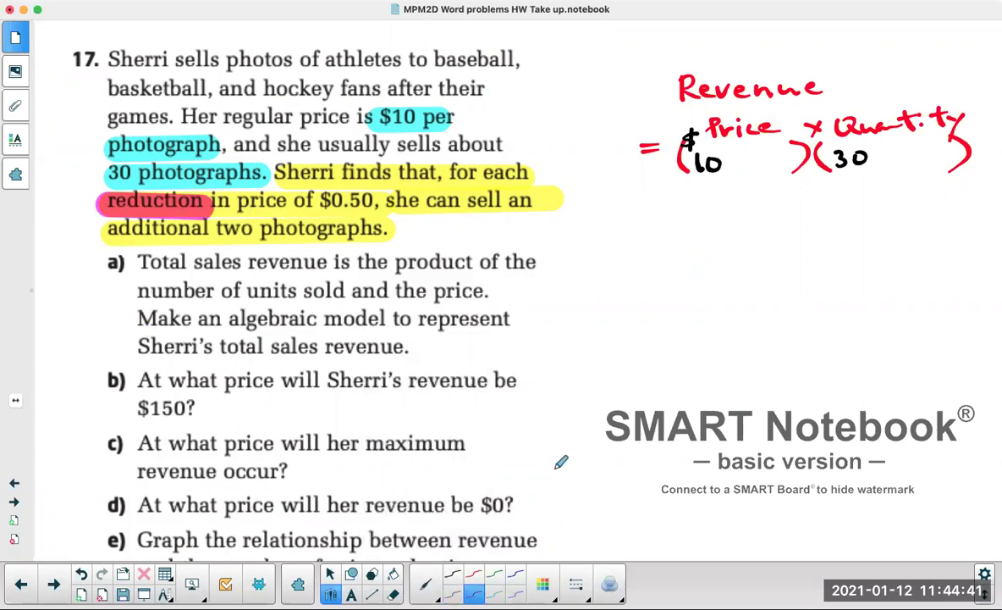
Step: In blue ink, write −0.50 after the 10 in the price bracket
click(515, 593)
drag(724, 164, 780, 157)
click(755, 166)
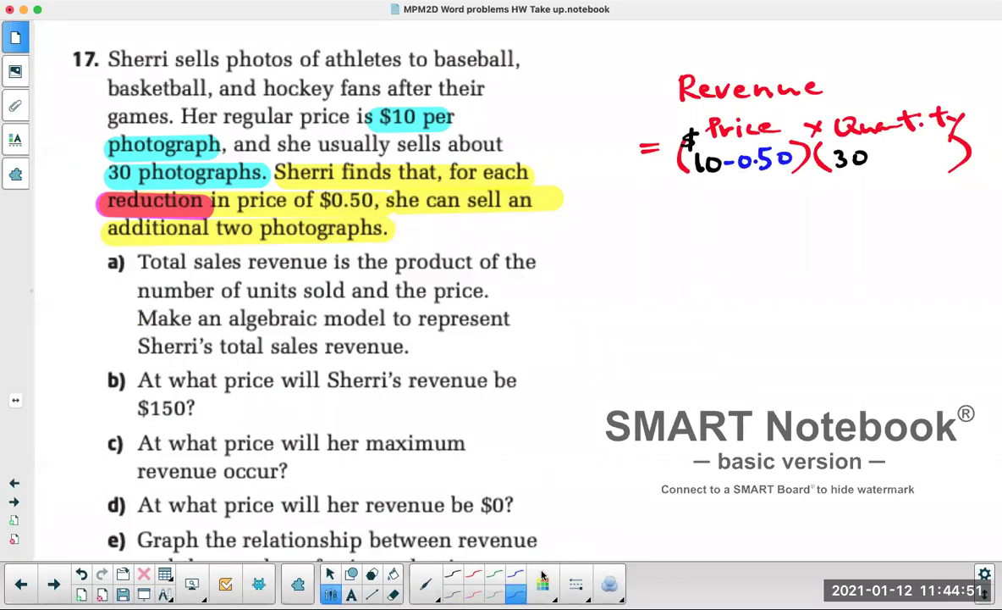
Step: Highlight the word 'additional' in the problem text
click(425, 584)
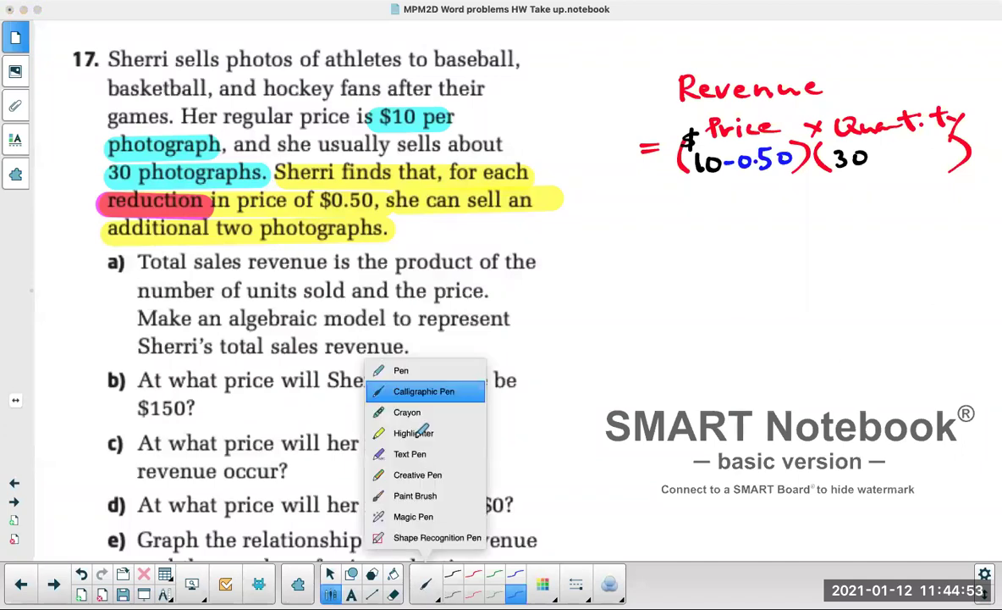
click(391, 399)
drag(111, 229, 194, 236)
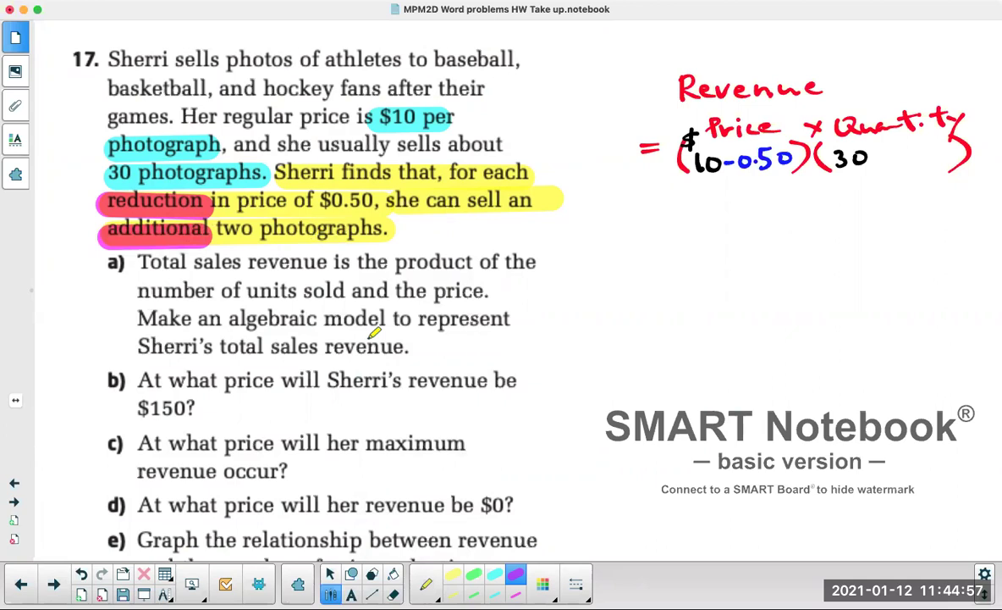
Step: Write +2 after the 30 in the quantity bracket
click(425, 584)
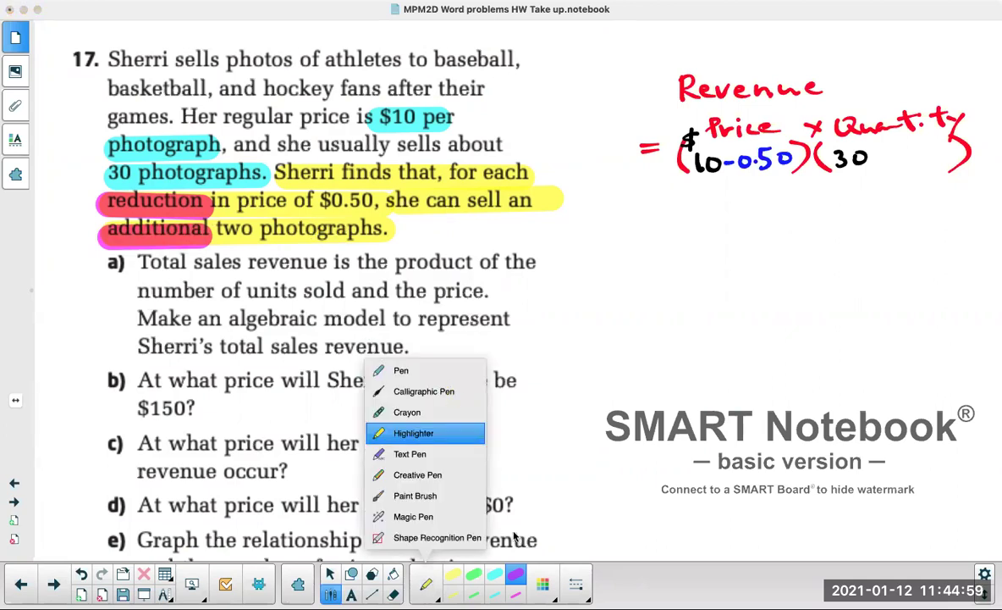
click(386, 367)
mouse_move(881, 154)
mouse_down()
mouse_move(893, 153)
mouse_move(890, 169)
mouse_move(920, 167)
mouse_up()
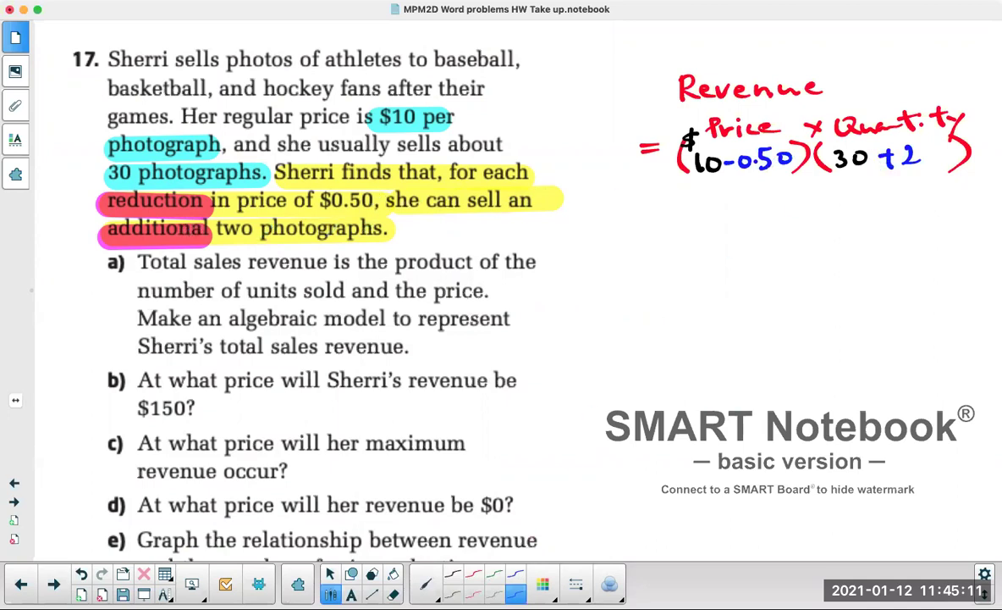
click(494, 594)
Step: In green ink, add an x after 0.50 and after 2 in the template
drag(795, 152, 806, 149)
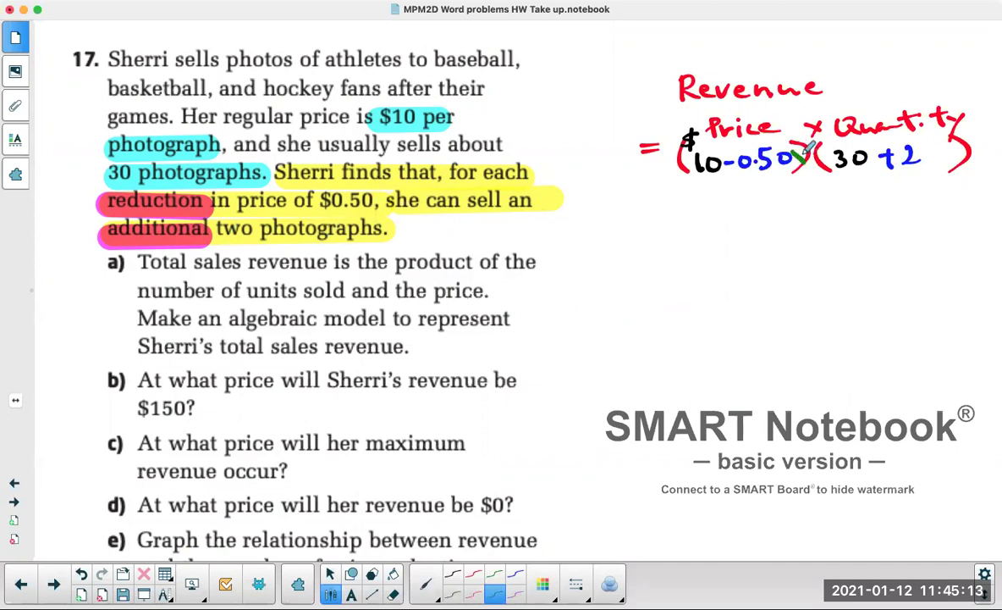
mouse_move(928, 153)
mouse_down()
mouse_move(941, 166)
mouse_move(928, 167)
mouse_up()
drag(806, 150, 792, 168)
Step: In black ink, write 'a) R=(10-0.50x)(30+2x)' below the template
click(453, 593)
mouse_move(602, 221)
mouse_down()
mouse_move(602, 243)
mouse_move(648, 229)
mouse_up()
drag(631, 240, 659, 251)
mouse_move(674, 231)
mouse_down()
mouse_move(675, 246)
mouse_move(686, 233)
mouse_move(711, 239)
mouse_up()
mouse_move(728, 232)
mouse_down()
mouse_move(744, 246)
mouse_move(764, 235)
mouse_up()
drag(775, 232, 787, 245)
mouse_move(787, 232)
mouse_down()
mouse_move(774, 245)
mouse_move(803, 251)
mouse_up()
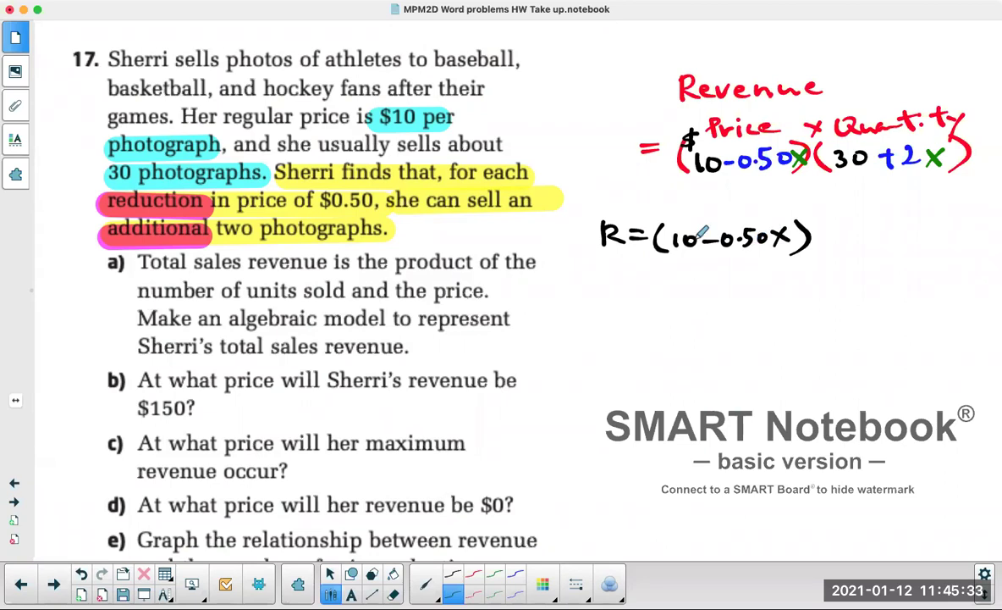
mouse_move(840, 222)
mouse_down()
mouse_move(839, 246)
mouse_move(905, 233)
mouse_up()
mouse_move(897, 225)
mouse_down()
mouse_move(898, 242)
mouse_move(949, 244)
mouse_up()
mouse_move(948, 226)
mouse_down()
mouse_move(931, 243)
mouse_move(958, 247)
mouse_up()
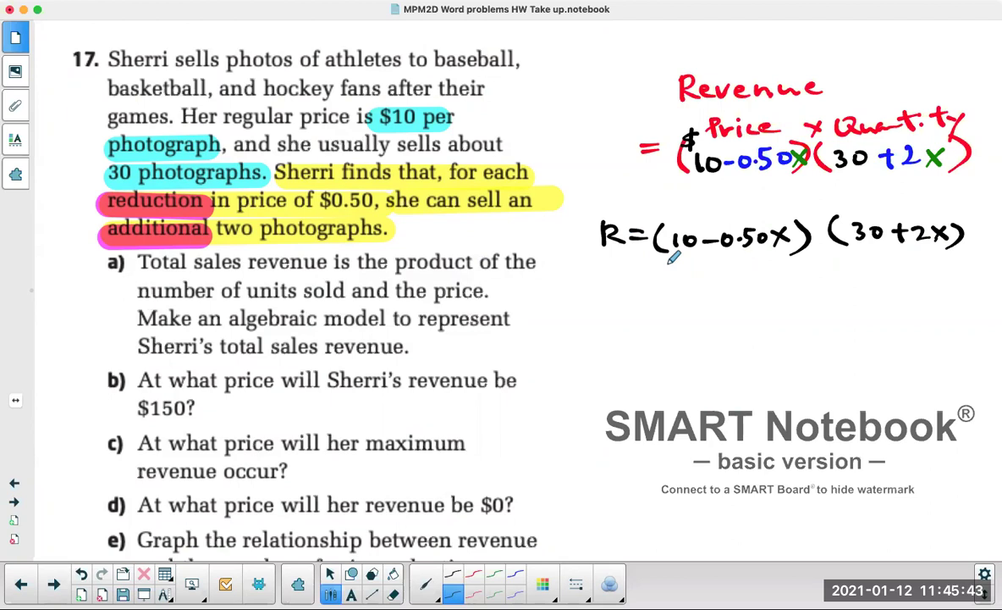
mouse_move(562, 233)
mouse_down()
mouse_move(550, 243)
mouse_move(564, 245)
mouse_up()
drag(574, 225, 580, 251)
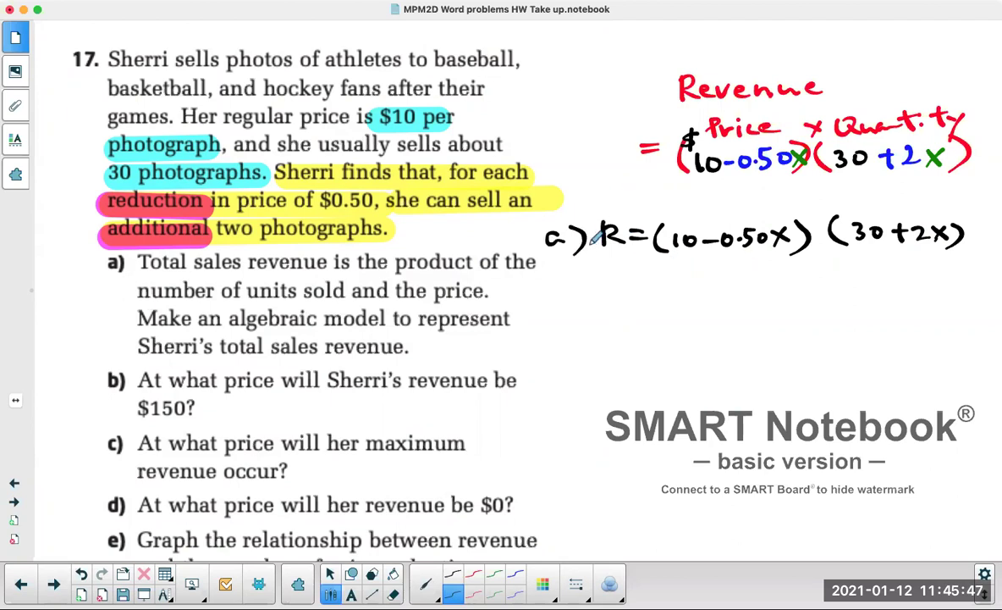
Step: With the green highlighter, mark 'revenue' and '$150?' in question b
scroll(598, 236, down, 2)
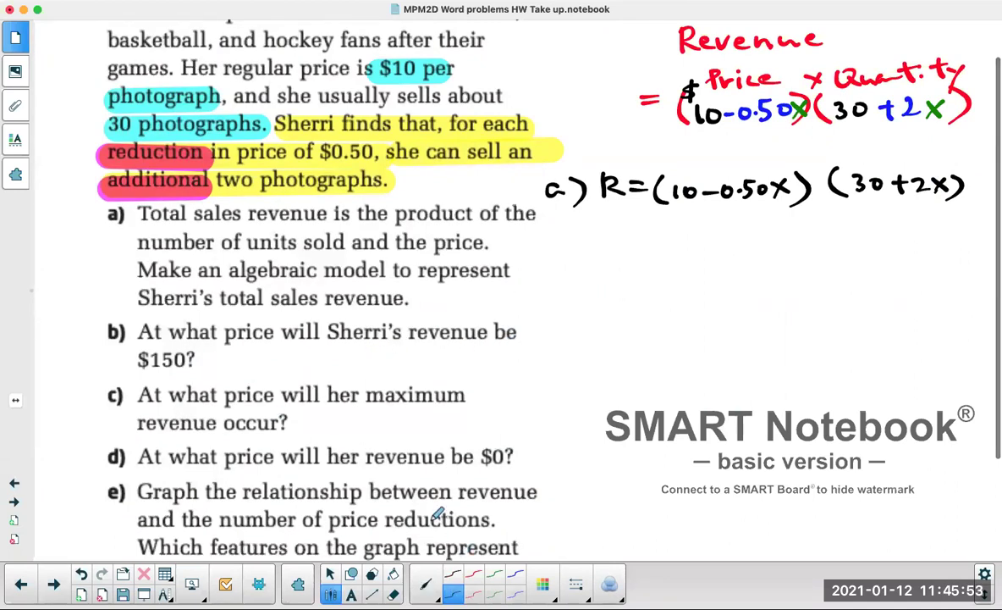
click(425, 586)
click(398, 430)
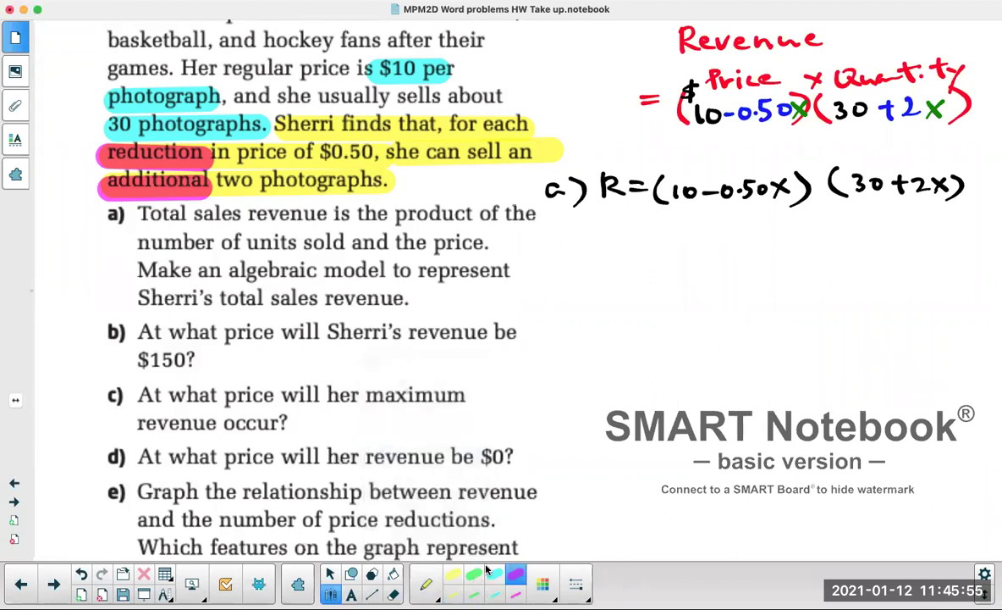
click(479, 574)
drag(391, 332, 487, 332)
mouse_move(127, 359)
mouse_down()
mouse_move(154, 360)
mouse_move(207, 359)
mouse_up()
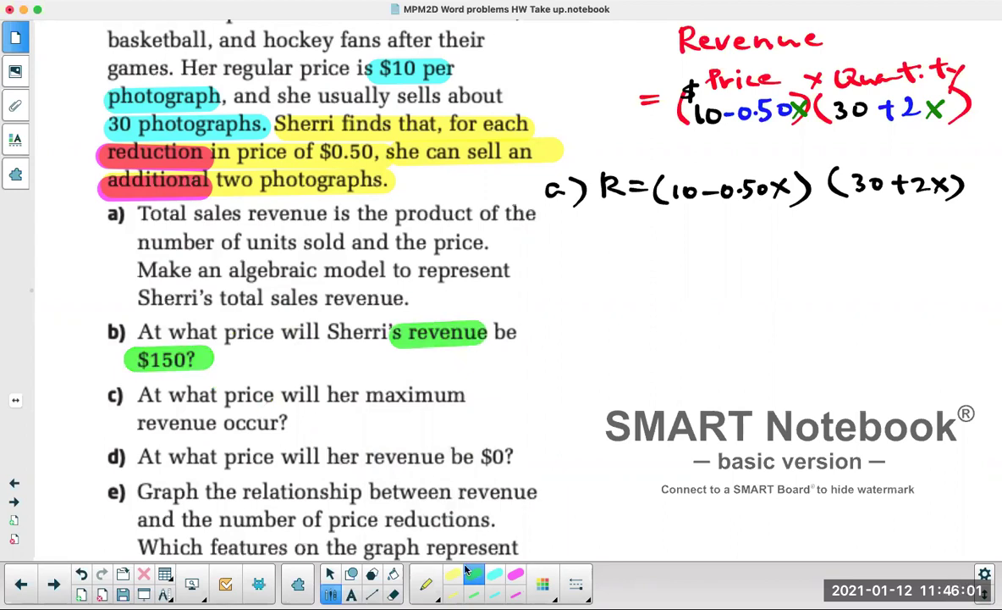
click(425, 583)
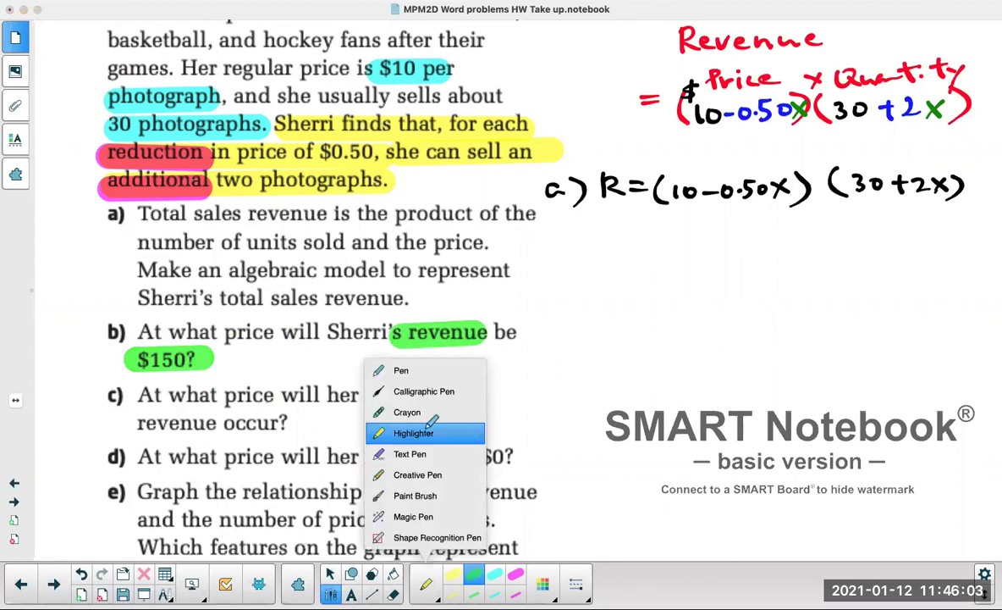
click(402, 370)
click(516, 593)
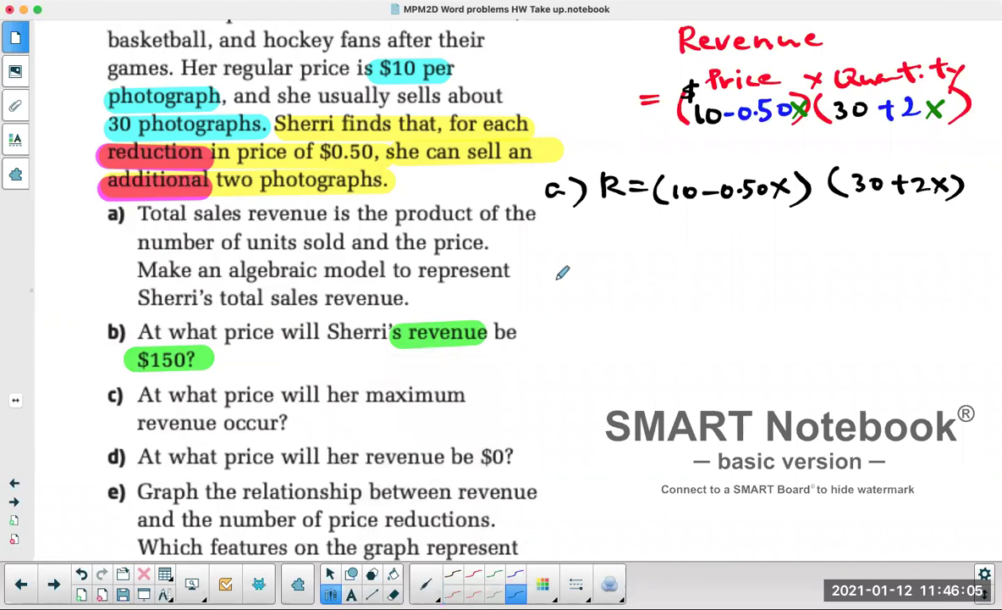
Step: In blue ink, write 'b) 150=(10-0.50x)(30+2x)'
drag(553, 269, 569, 288)
mouse_move(579, 270)
mouse_down()
mouse_move(581, 291)
mouse_move(608, 296)
mouse_move(678, 281)
mouse_up()
drag(668, 289, 692, 297)
mouse_move(703, 277)
mouse_down()
mouse_move(702, 294)
mouse_move(719, 280)
mouse_up()
drag(731, 286, 787, 272)
click(772, 288)
mouse_move(806, 273)
mouse_down()
mouse_move(850, 293)
mouse_move(946, 276)
mouse_move(972, 290)
mouse_up()
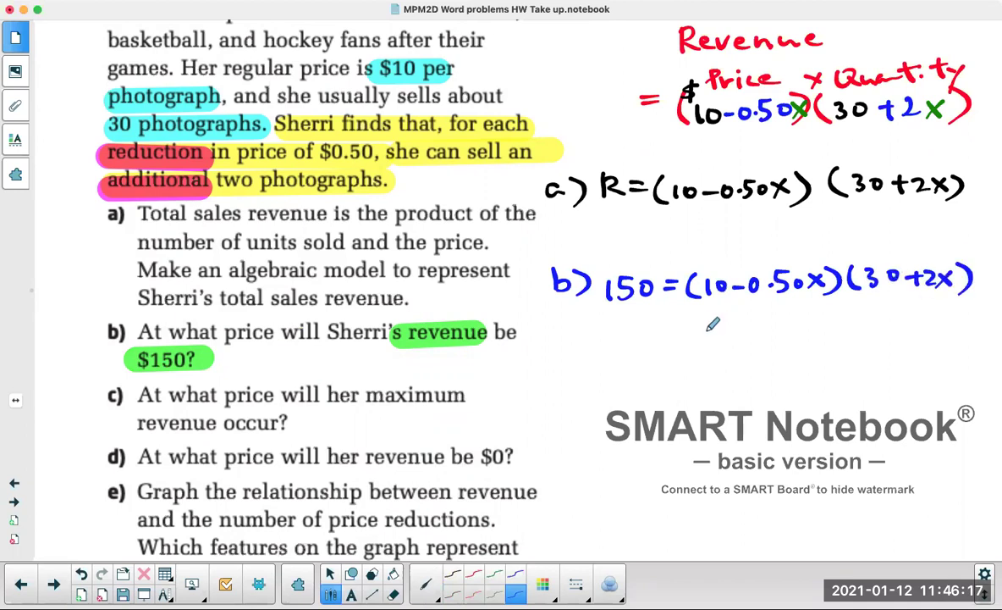
Step: Extend the page to gain more working space
scroll(713, 323, down, 3)
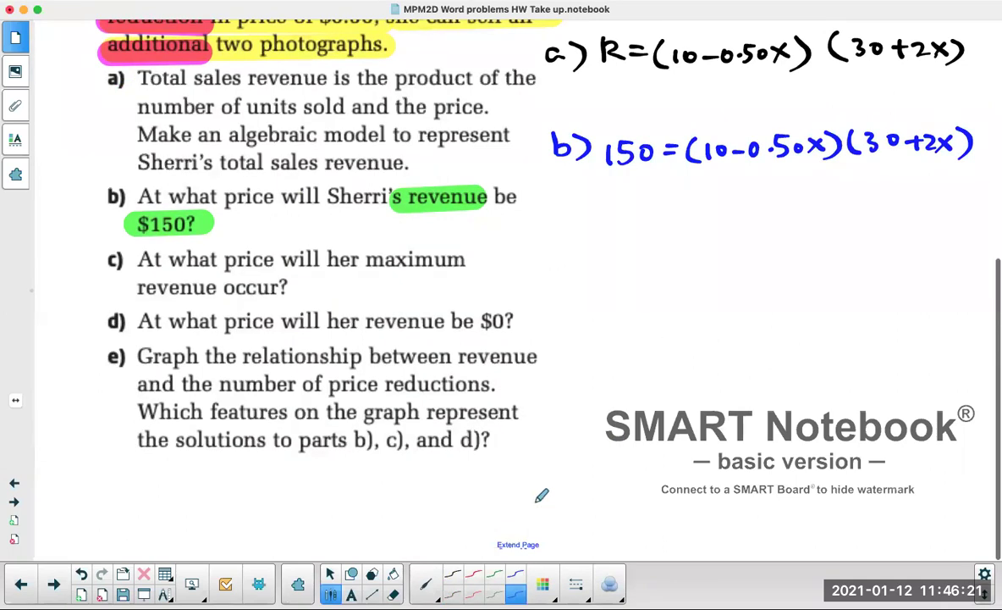
click(517, 543)
scroll(540, 491, up, 3)
scroll(540, 492, up, 1)
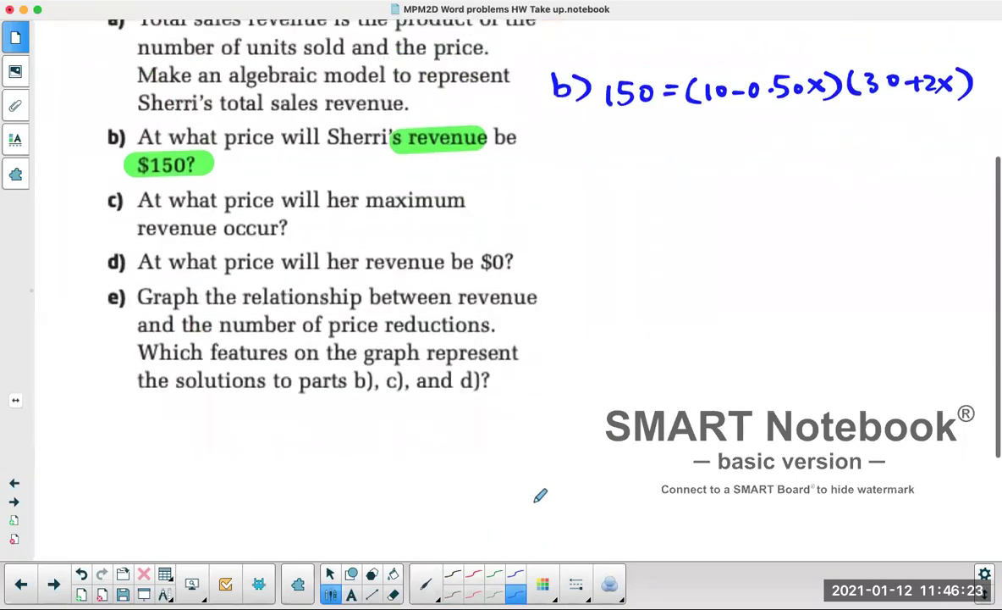
Step: Draw black arcs linking the bracket terms to show the FOIL distribution
click(453, 592)
drag(729, 74, 844, 64)
drag(730, 61, 927, 52)
mouse_move(858, 106)
mouse_down()
mouse_move(784, 115)
mouse_move(828, 144)
mouse_move(945, 117)
mouse_up()
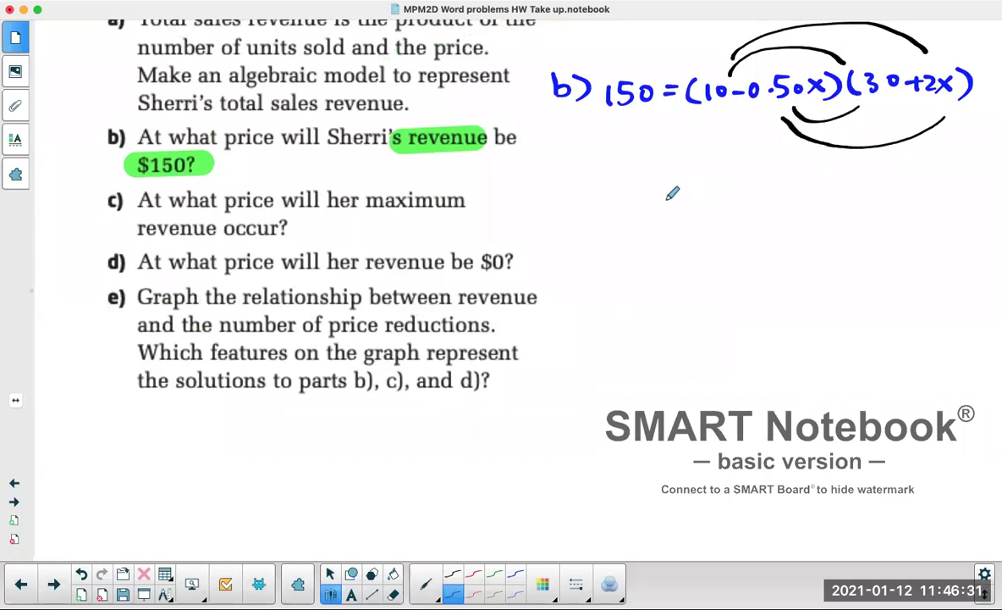
Step: In blue ink, write the expansion '150 = 300 + 20x − 15x − x²'
click(516, 592)
drag(660, 199, 680, 206)
mouse_move(698, 192)
mouse_down()
mouse_move(710, 209)
mouse_move(736, 197)
mouse_up()
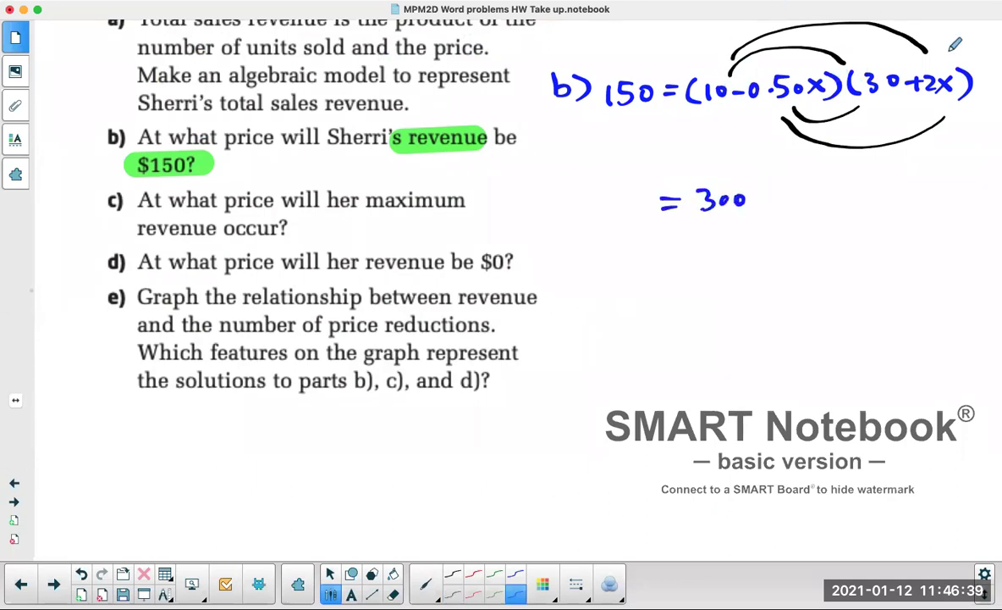
drag(762, 201, 777, 201)
mouse_move(769, 193)
mouse_down()
mouse_move(769, 209)
mouse_move(795, 209)
mouse_move(803, 195)
mouse_move(831, 210)
mouse_up()
drag(830, 194, 815, 211)
drag(800, 83, 800, 84)
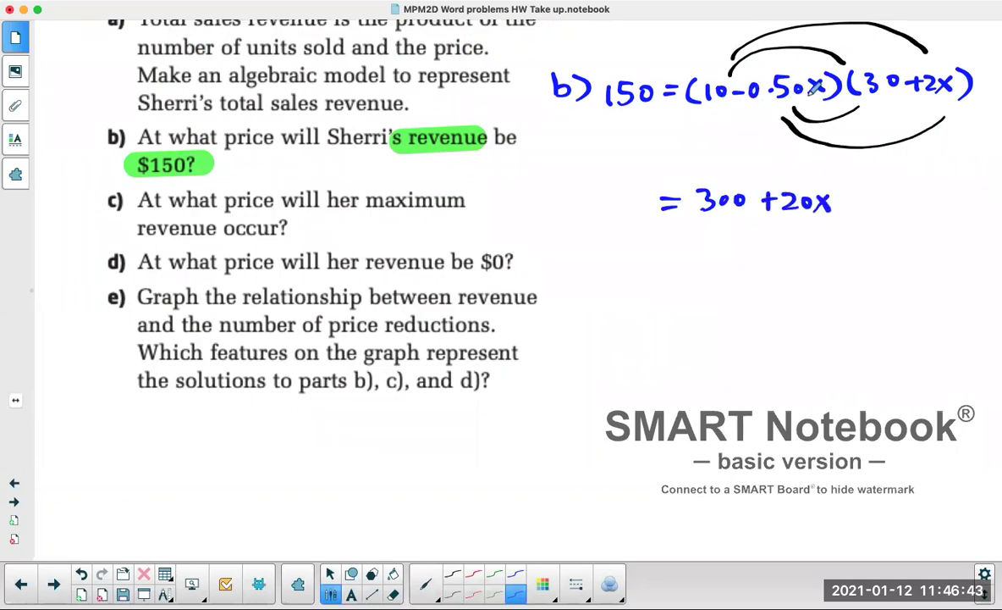
mouse_move(837, 201)
mouse_down()
mouse_move(872, 185)
mouse_move(868, 211)
mouse_up()
drag(870, 192, 904, 211)
drag(903, 193, 888, 210)
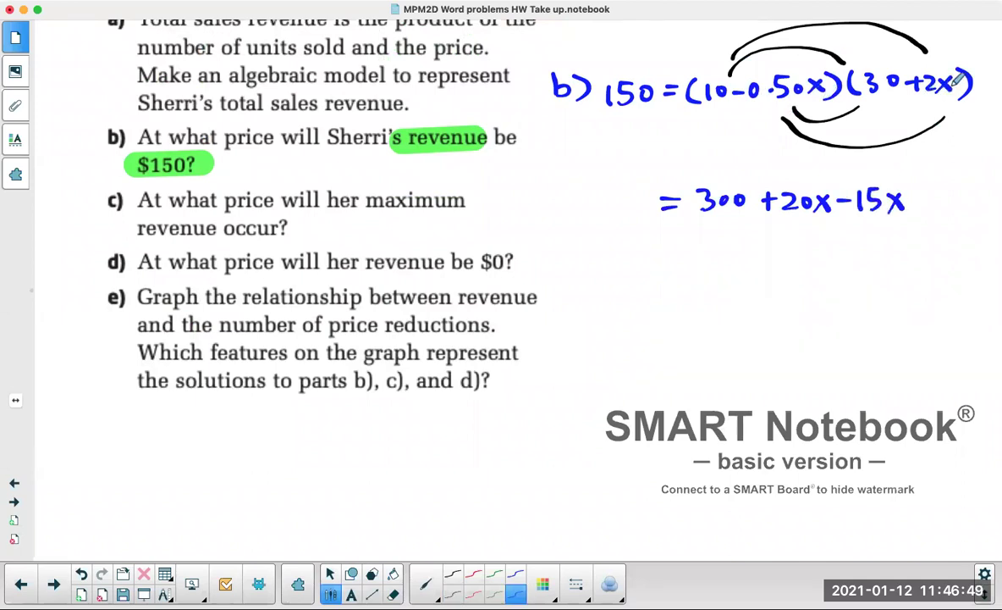
mouse_move(915, 201)
mouse_down()
mouse_move(963, 209)
mouse_move(945, 209)
mouse_up()
drag(974, 182, 985, 193)
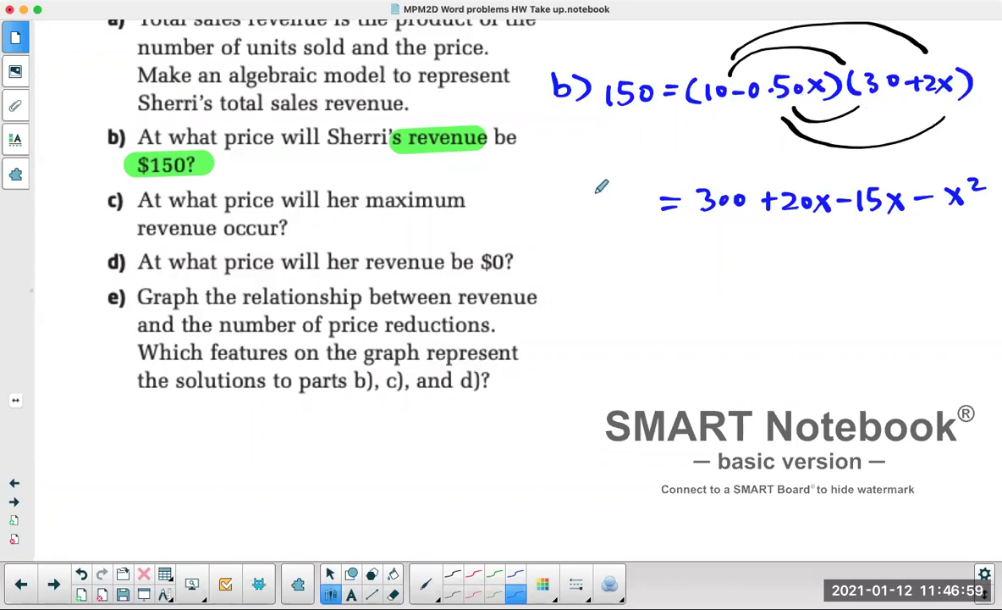
drag(595, 193, 595, 217)
mouse_move(614, 198)
mouse_down()
mouse_move(627, 199)
mouse_move(608, 215)
mouse_move(632, 192)
mouse_up()
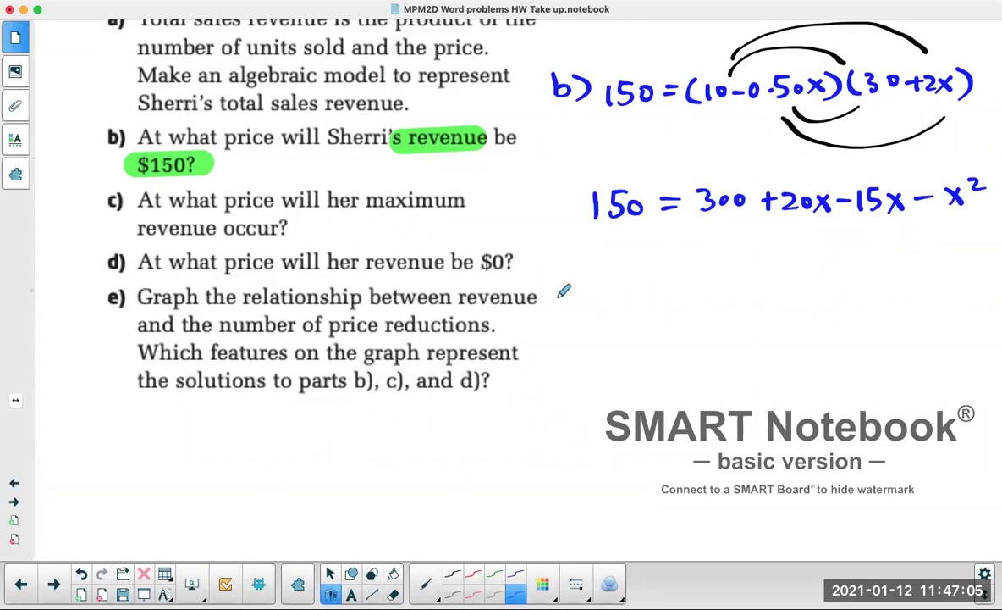
Step: Write the rearranged equation 'x² − 5x − 150 = 0' below
drag(564, 280, 580, 299)
mouse_move(580, 280)
mouse_down()
mouse_move(564, 300)
mouse_move(597, 277)
mouse_move(614, 290)
mouse_up()
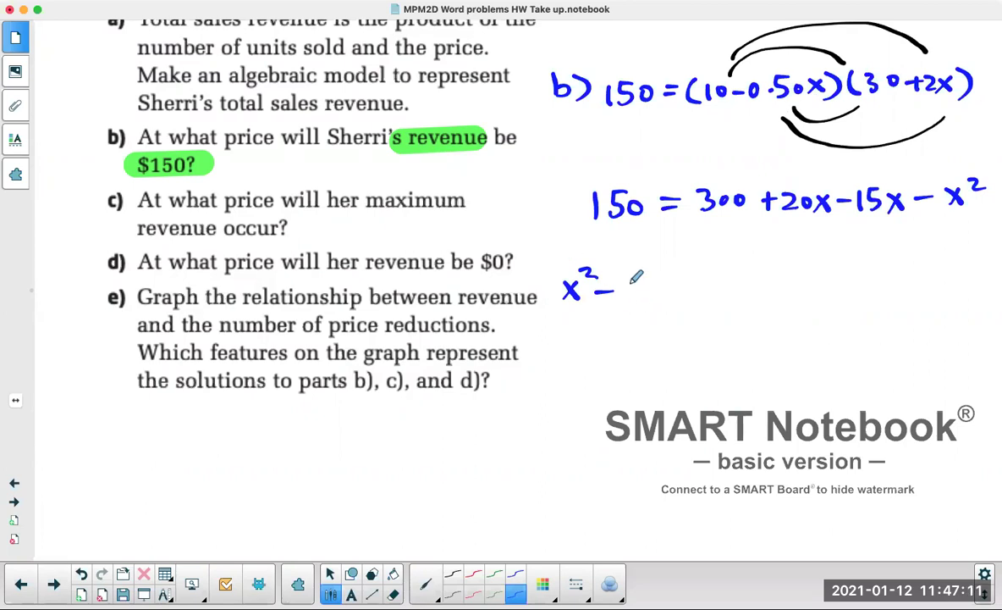
mouse_move(633, 283)
mouse_down()
mouse_move(627, 298)
mouse_move(658, 301)
mouse_up()
drag(658, 283, 645, 300)
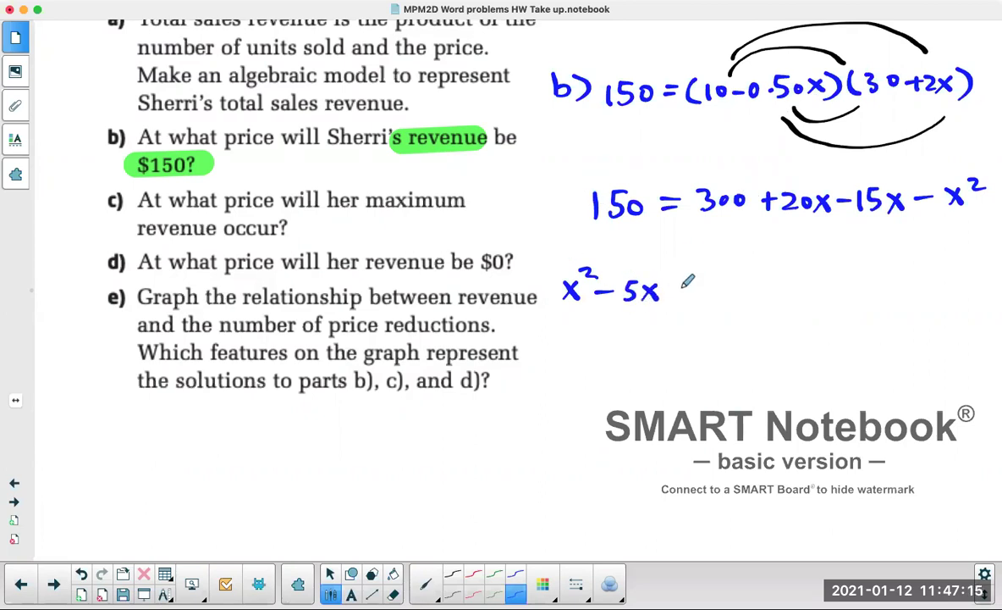
drag(669, 290, 683, 290)
mouse_move(694, 279)
mouse_down()
mouse_move(695, 296)
mouse_move(719, 288)
mouse_move(705, 294)
mouse_up()
drag(730, 277, 776, 278)
drag(752, 288, 798, 276)
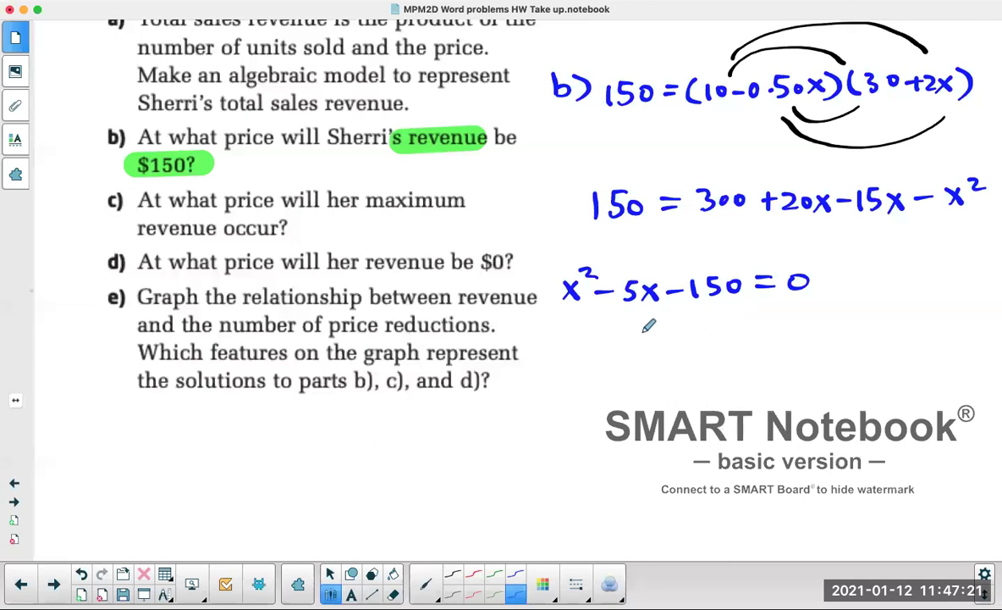
Step: Write the factored form '(x−15)(x+10) = 0' below the quadratic
scroll(652, 337, down, 3)
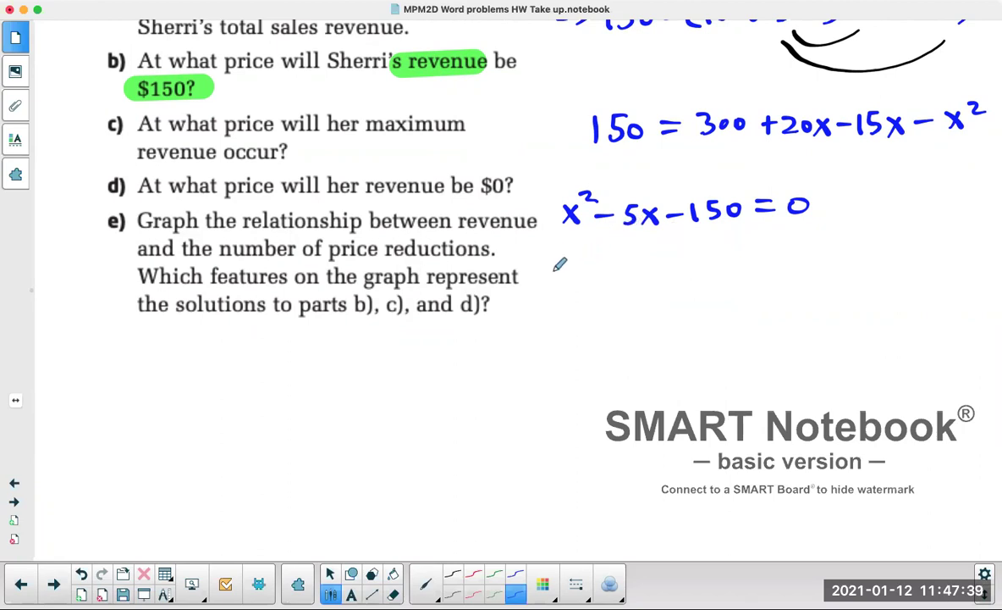
drag(565, 257, 561, 286)
drag(642, 260, 640, 289)
drag(696, 254, 685, 284)
mouse_move(766, 246)
mouse_down()
mouse_move(768, 277)
mouse_move(834, 251)
mouse_move(836, 261)
mouse_up()
drag(859, 247, 858, 248)
drag(569, 257, 585, 283)
mouse_move(586, 257)
mouse_down()
mouse_move(569, 284)
mouse_move(603, 270)
mouse_up()
mouse_move(609, 257)
mouse_down()
mouse_move(609, 285)
mouse_move(619, 283)
mouse_up()
drag(620, 257, 633, 256)
mouse_move(696, 258)
mouse_down()
mouse_move(711, 279)
mouse_move(695, 280)
mouse_move(729, 269)
mouse_up()
mouse_move(723, 261)
mouse_down()
mouse_move(723, 277)
mouse_move(738, 278)
mouse_up()
drag(753, 258, 752, 259)
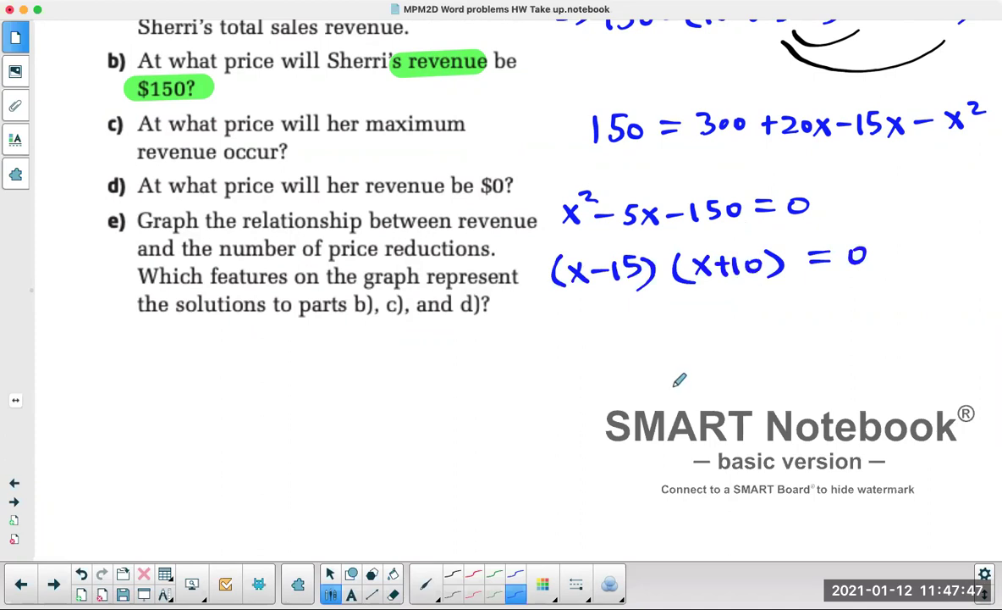
Step: Draw arrows from each factor down to the roots x = 15 and x = −10
mouse_move(611, 306)
mouse_down()
mouse_move(610, 331)
mouse_move(628, 316)
mouse_up()
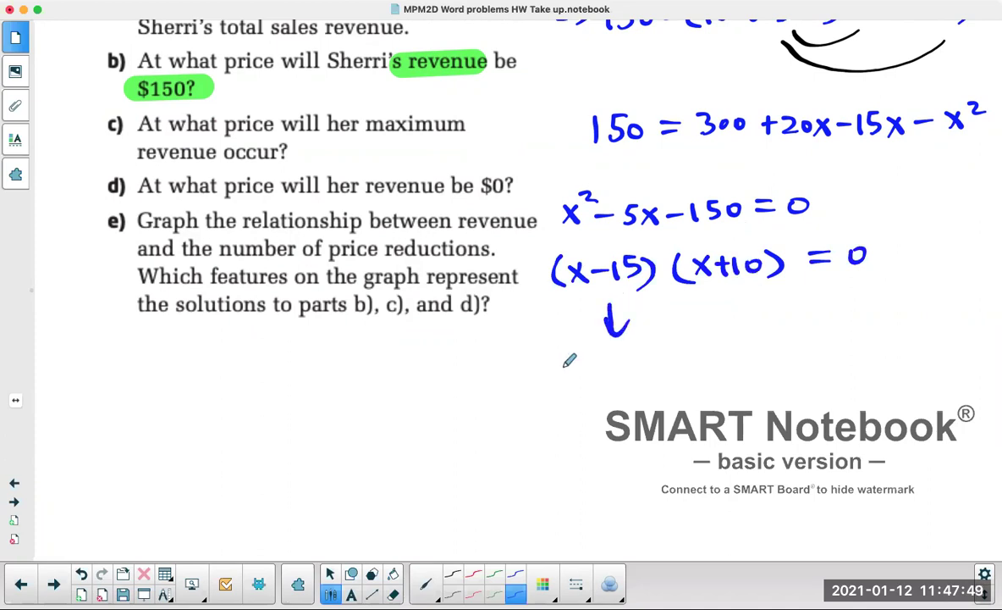
drag(564, 363, 581, 380)
mouse_move(580, 362)
mouse_down()
mouse_move(564, 380)
mouse_move(602, 364)
mouse_up()
drag(587, 373, 630, 378)
drag(730, 298, 734, 331)
drag(722, 315, 746, 316)
mouse_move(718, 356)
mouse_down()
mouse_move(728, 369)
mouse_move(717, 369)
mouse_move(752, 361)
mouse_up()
click(764, 362)
drag(735, 366, 787, 370)
drag(804, 356, 804, 357)
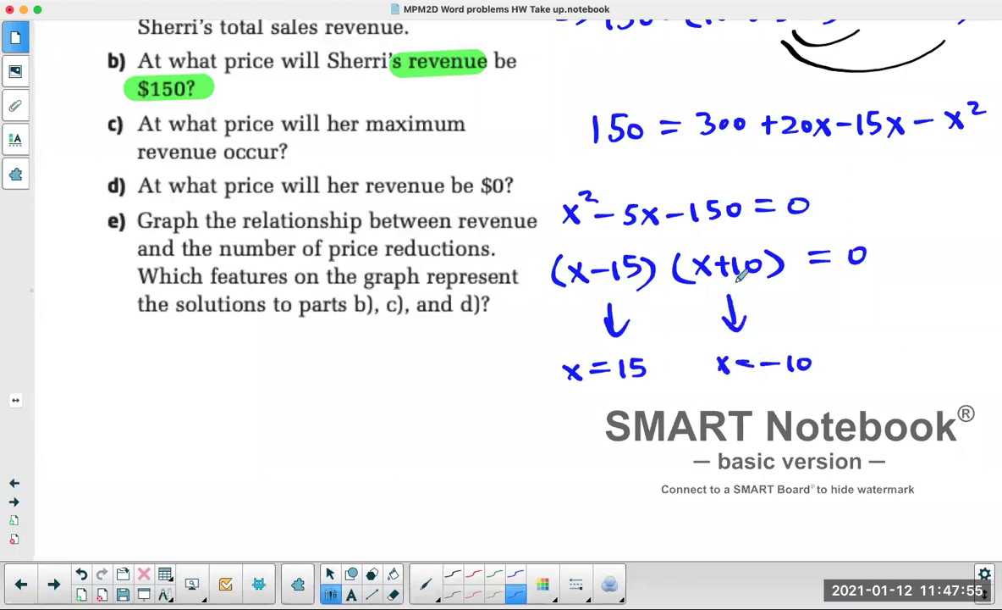
scroll(739, 276, up, 5)
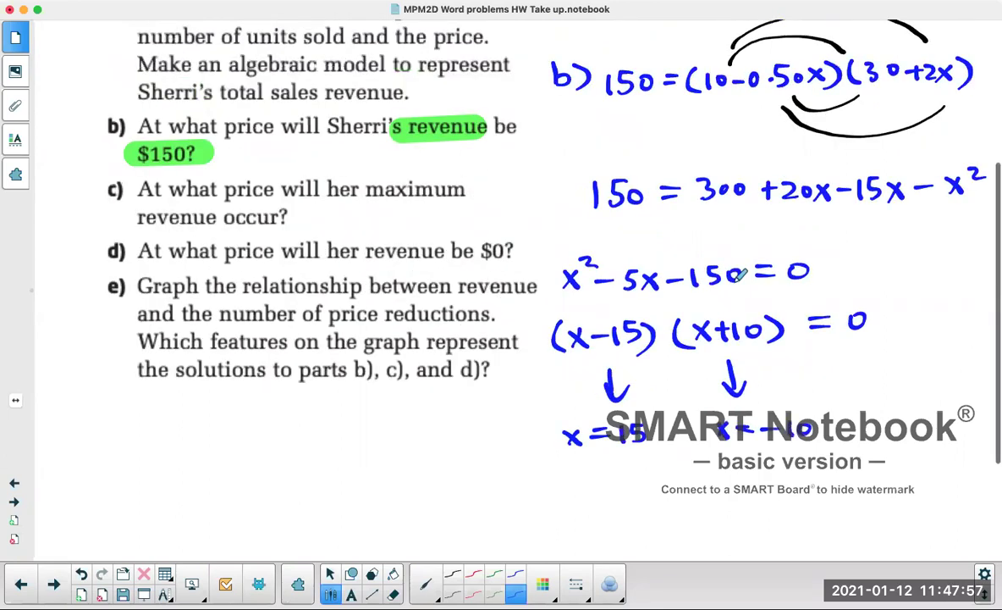
scroll(741, 275, up, 2)
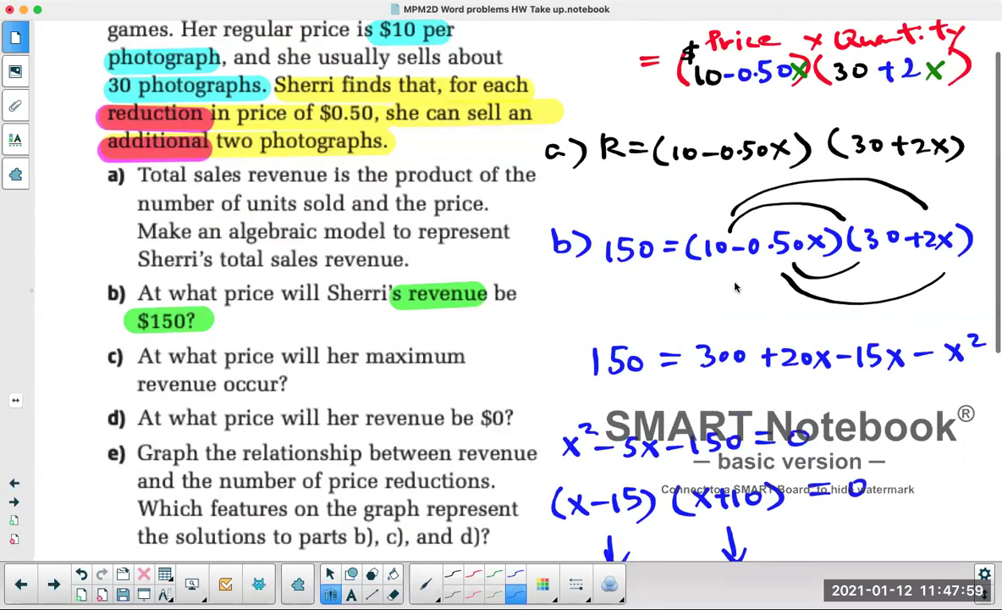
scroll(735, 287, up, 1)
scroll(735, 288, down, 10)
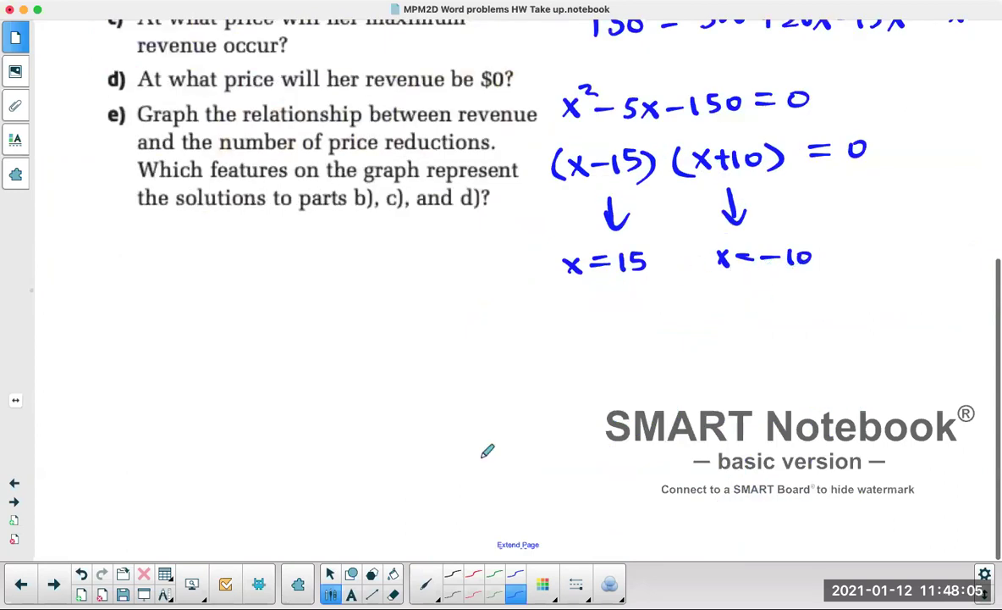
Step: Handwrite 'Case 1: x=15' in red ink below part e)
click(474, 595)
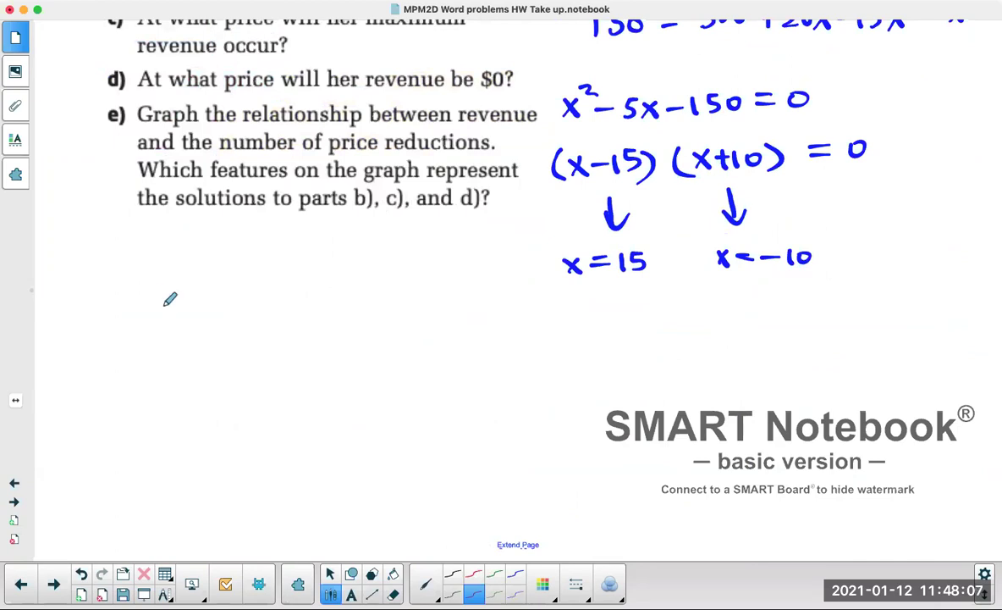
drag(158, 298, 262, 313)
click(283, 299)
click(283, 309)
drag(205, 337, 222, 351)
drag(220, 337, 205, 350)
drag(226, 340, 240, 346)
drag(249, 337, 259, 353)
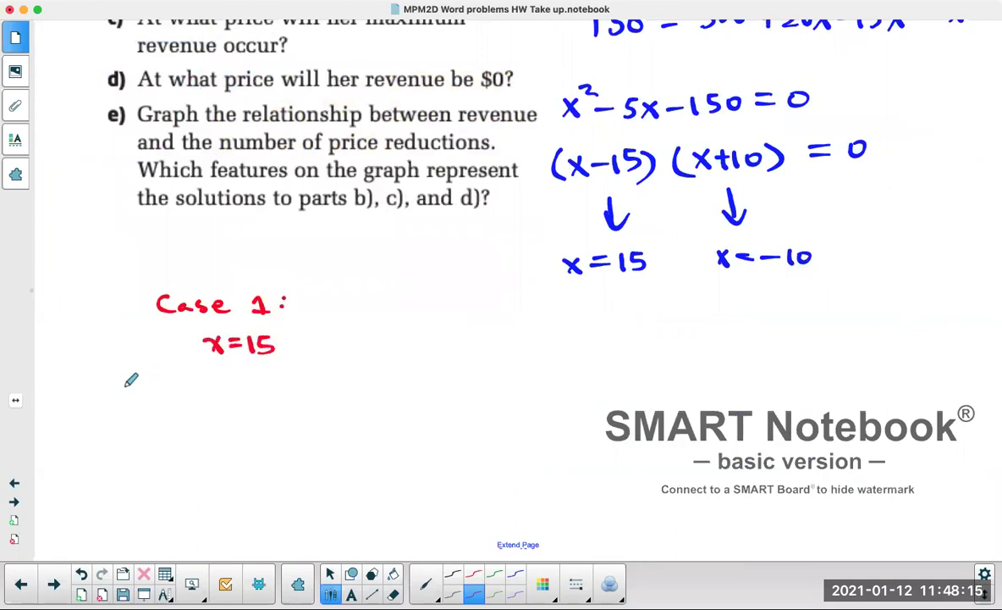
Step: Write the 'Price' heading and begin the 'Quantity' heading beside it
drag(122, 388, 123, 408)
mouse_move(122, 390)
mouse_down()
mouse_move(124, 400)
mouse_move(156, 394)
mouse_up()
mouse_move(160, 394)
mouse_down()
mouse_move(162, 406)
mouse_move(188, 407)
mouse_up()
drag(196, 402, 214, 407)
mouse_move(347, 385)
mouse_down()
mouse_move(362, 405)
mouse_move(422, 403)
mouse_up()
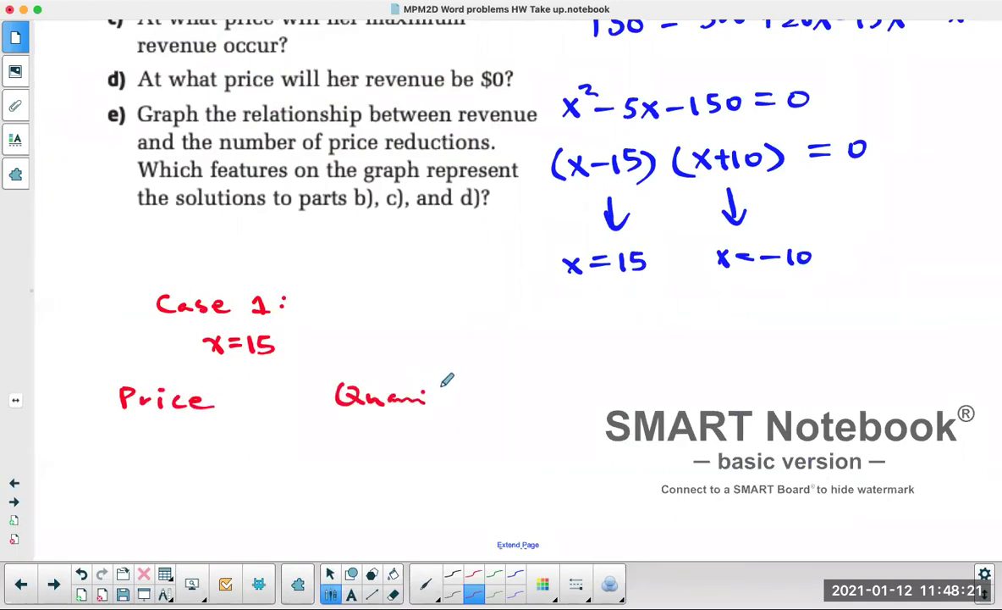